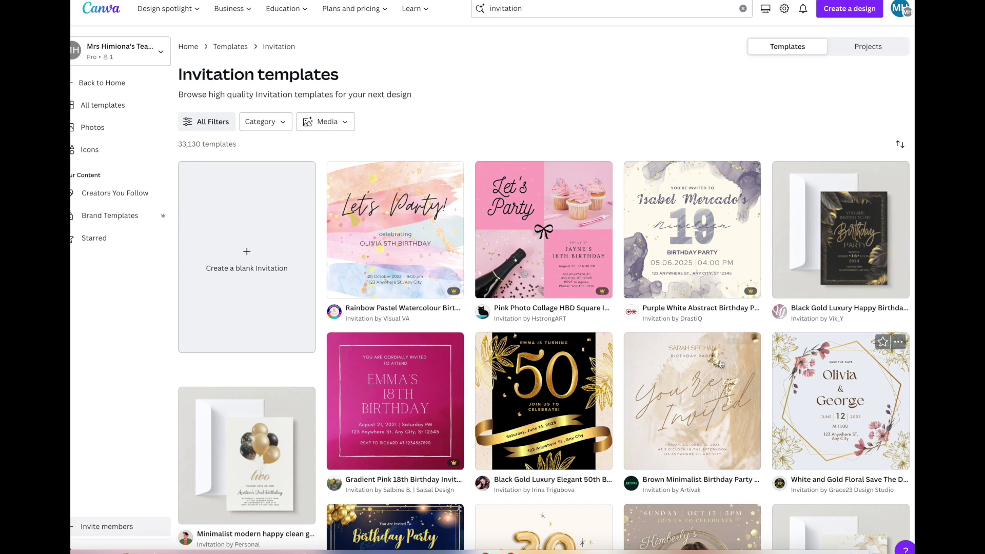
# - Browse invitation templates, previewing Gold Balloons Luxury Birthday and Black Gold Luxury Elegant 50th
pyautogui.scroll(-10, 786, 384)
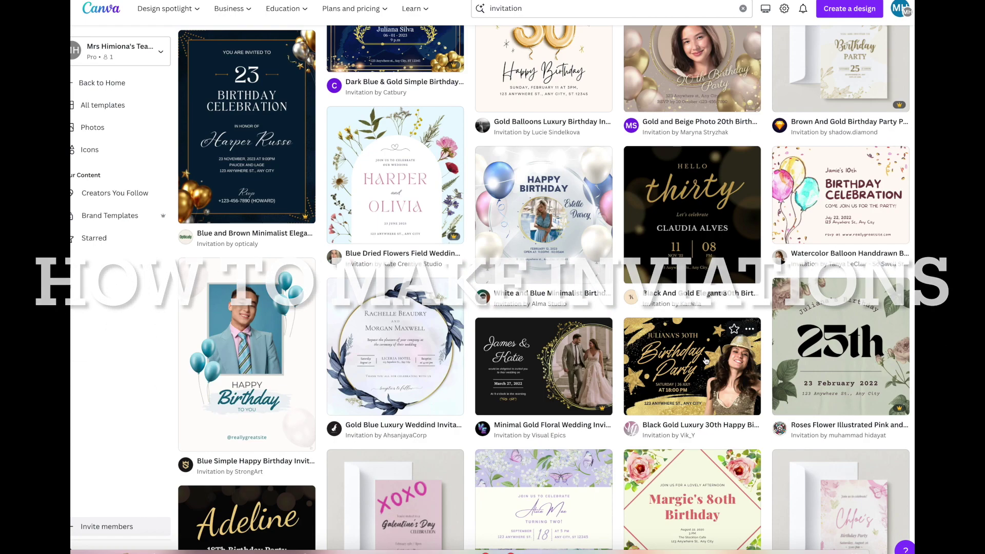
pyautogui.scroll(-5, 705, 361)
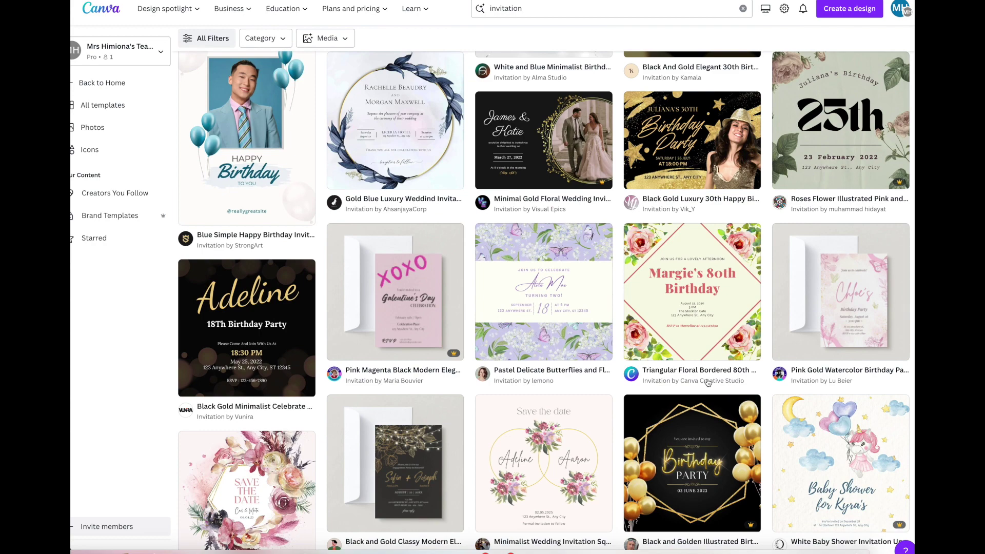
pyautogui.scroll(8, 708, 382)
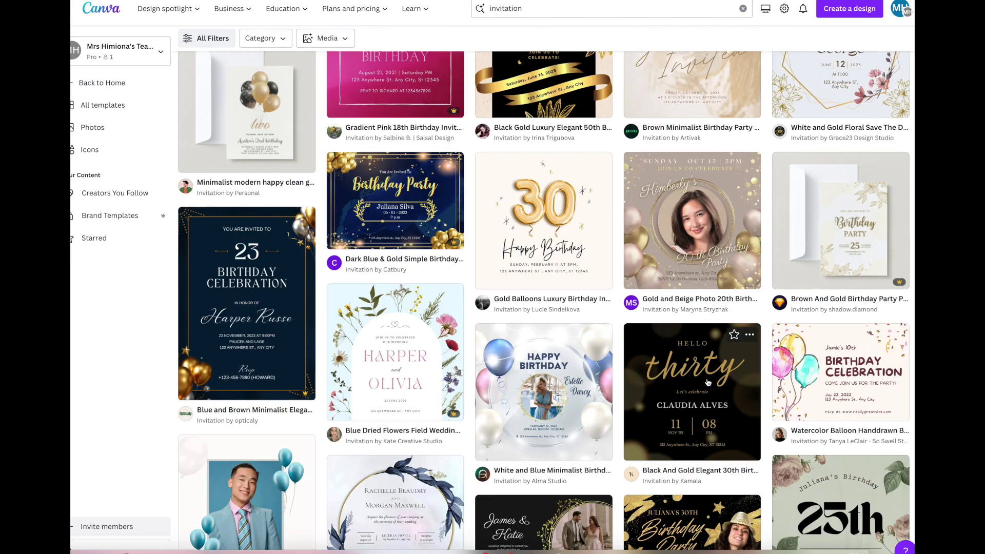
pyautogui.scroll(6, 708, 383)
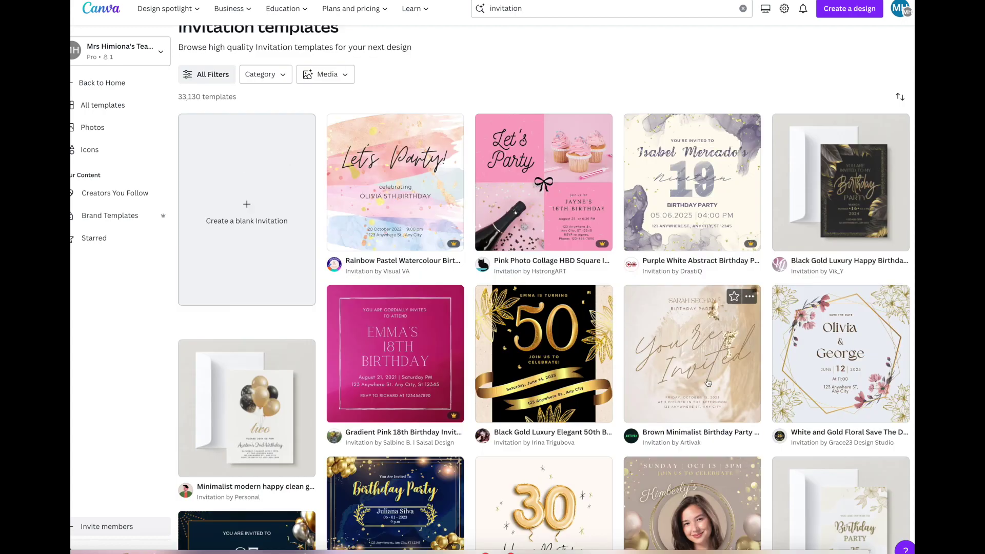
pyautogui.scroll(1, 708, 382)
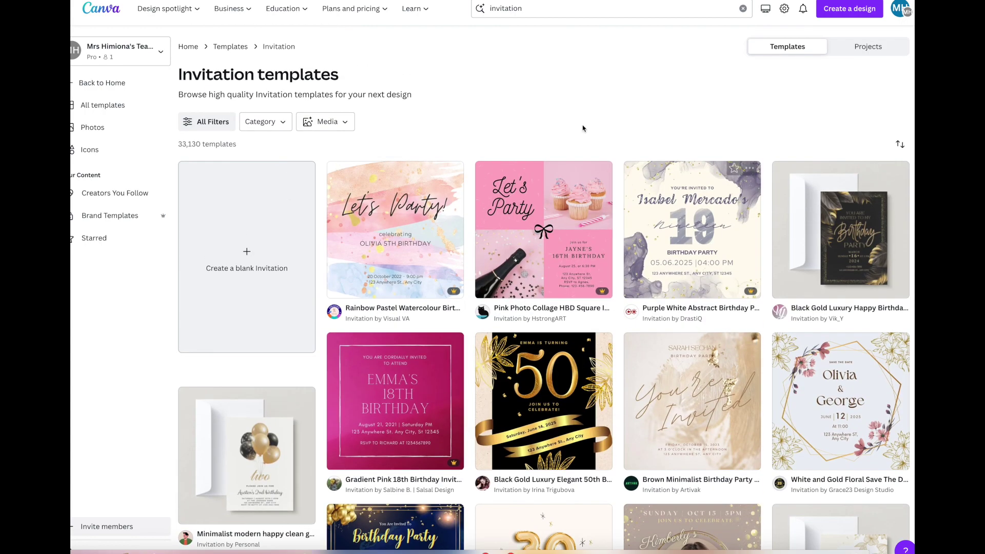
pyautogui.scroll(-9, 596, 446)
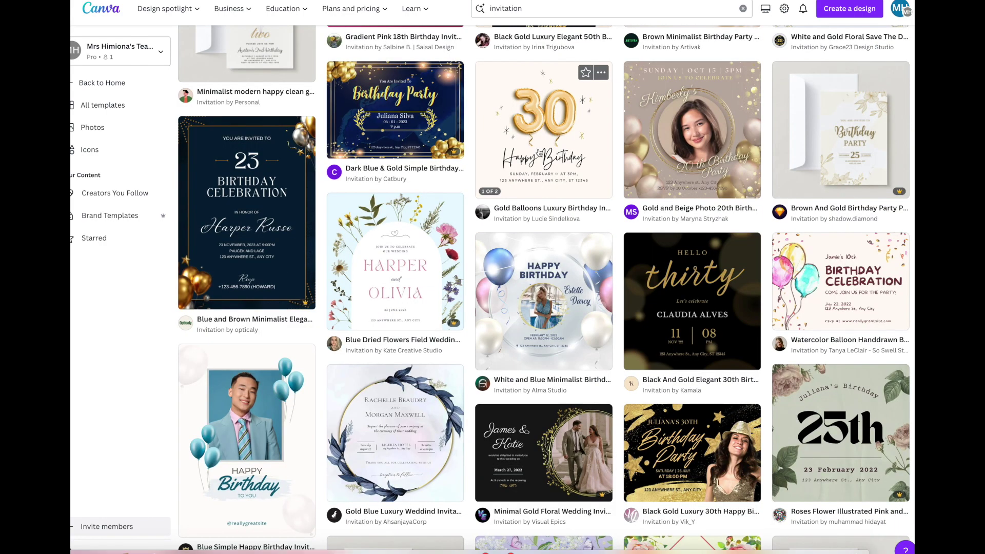
pyautogui.click(538, 152)
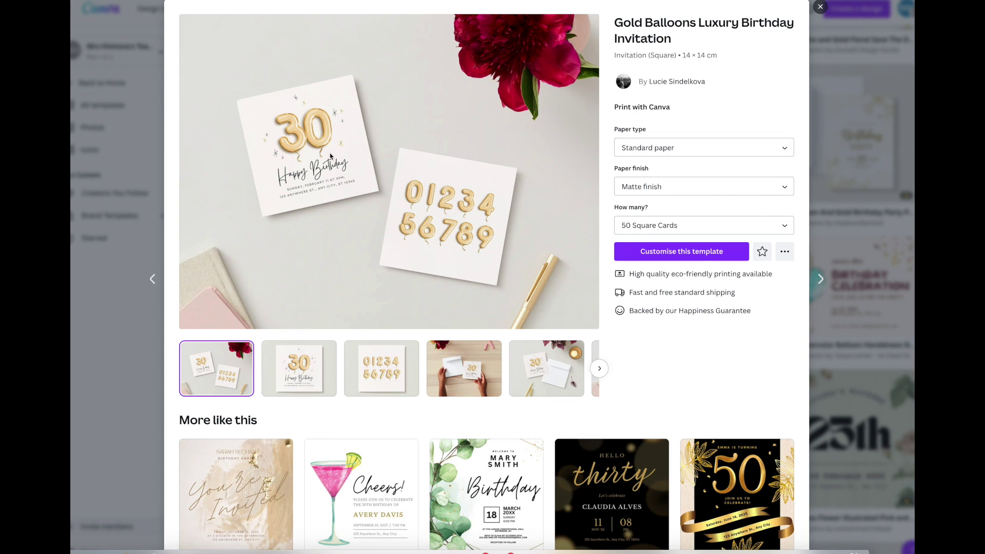
pyautogui.click(821, 12)
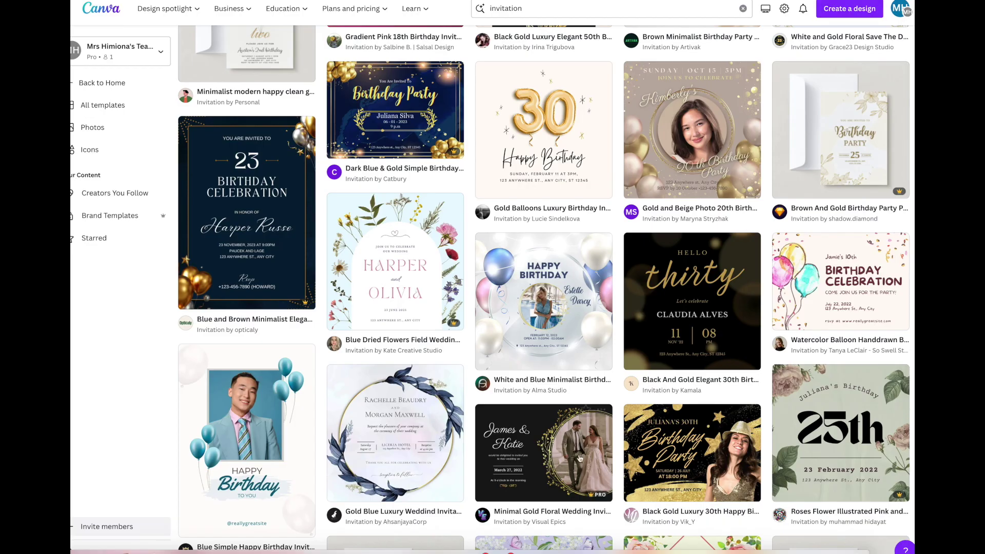
pyautogui.scroll(-4, 600, 444)
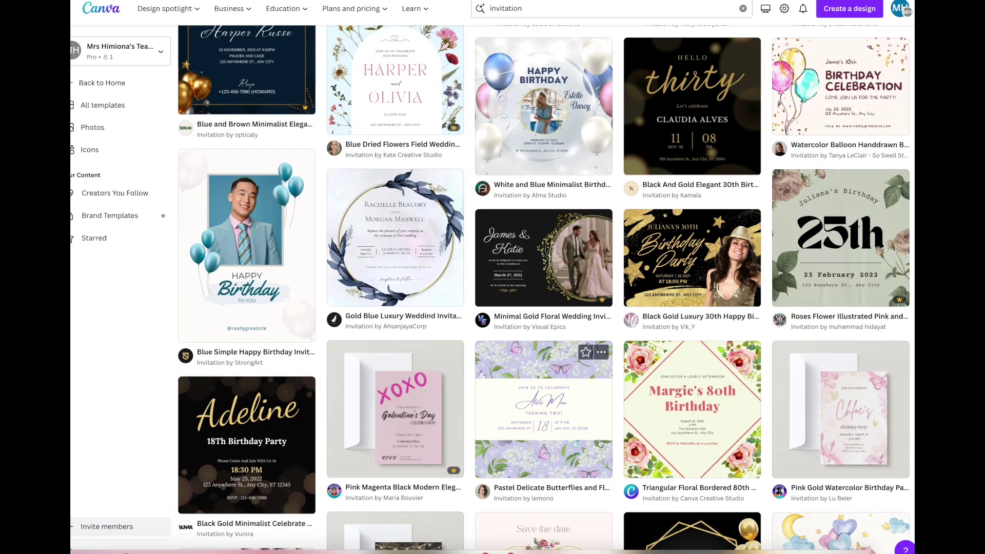
pyautogui.scroll(9, 601, 444)
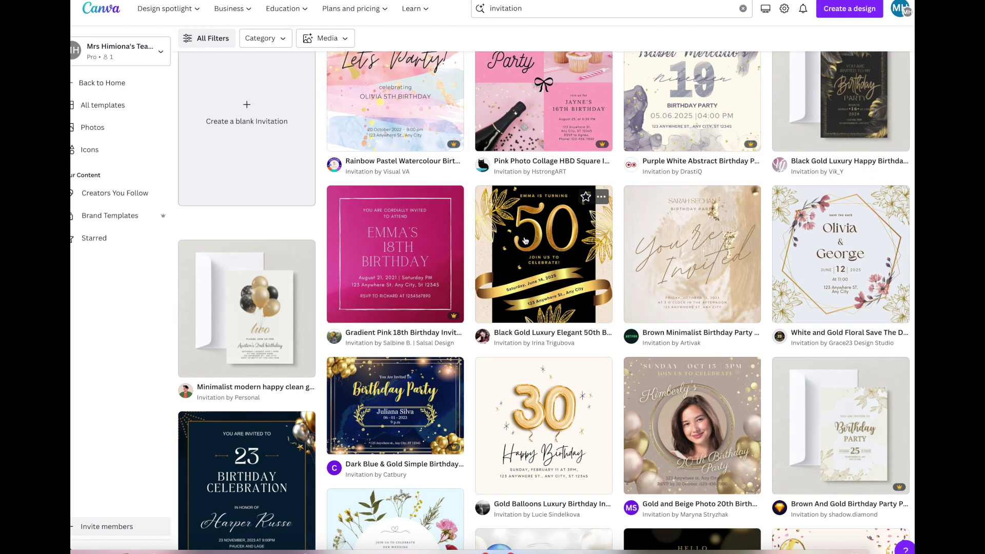
pyautogui.click(525, 241)
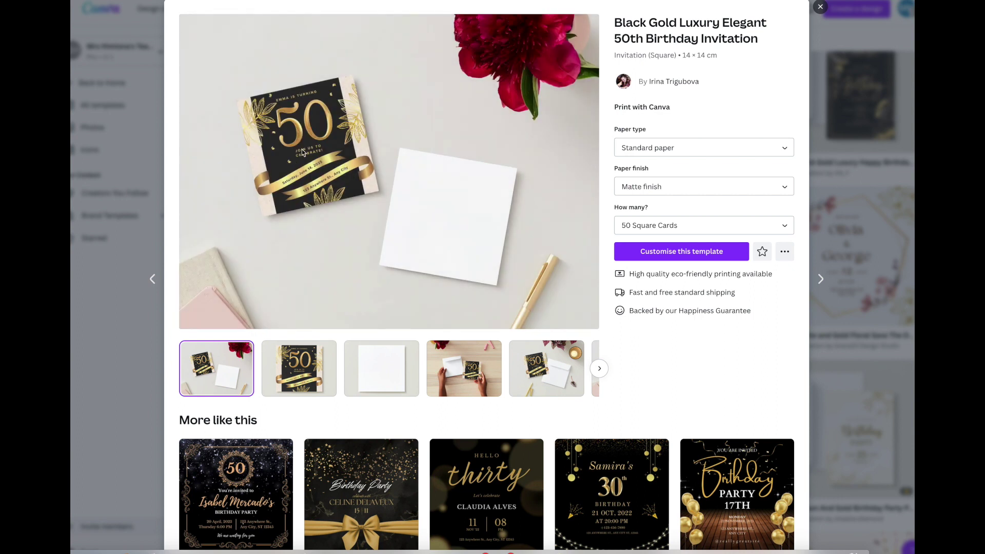
pyautogui.click(821, 7)
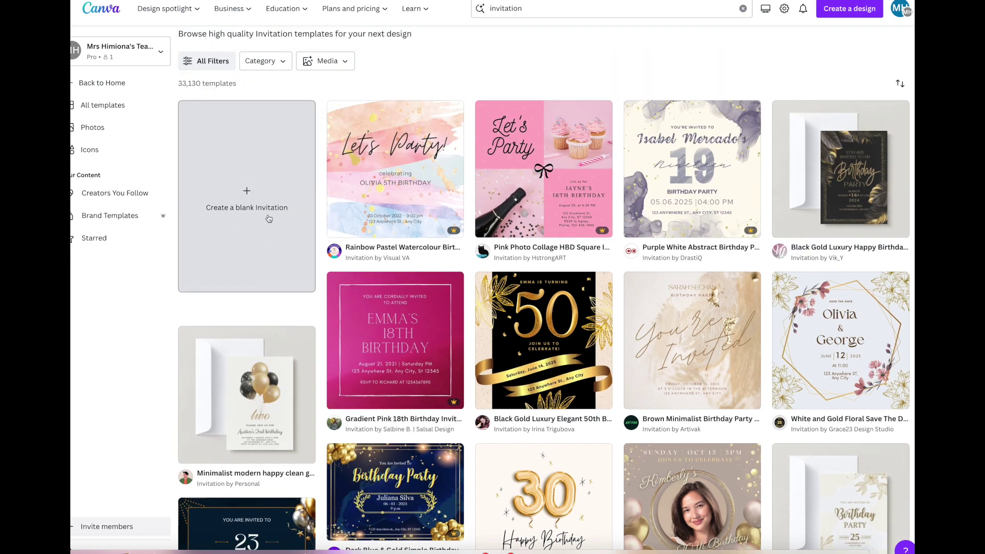
# - Start a new blank invitation design
pyautogui.click(253, 214)
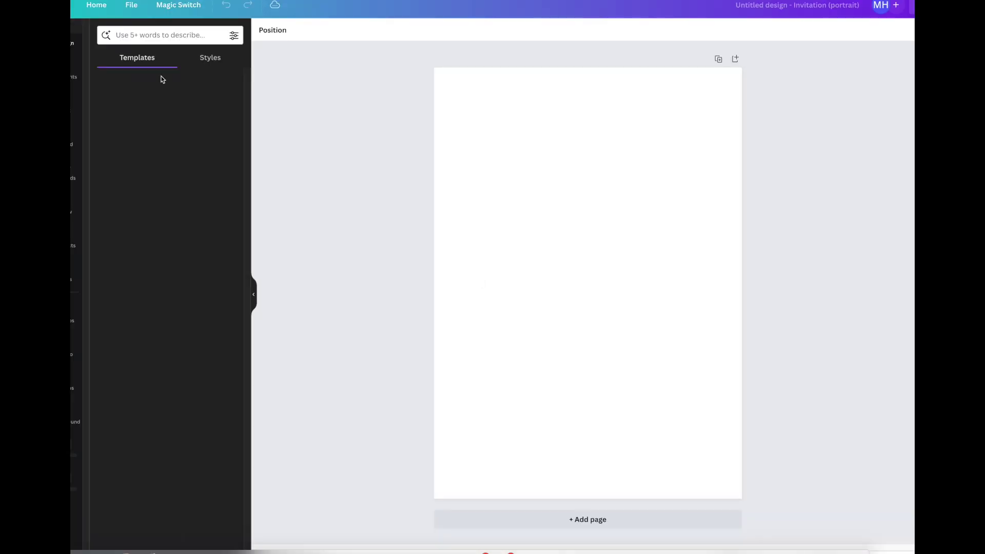
pyautogui.click(132, 5)
pyautogui.click(132, 5)
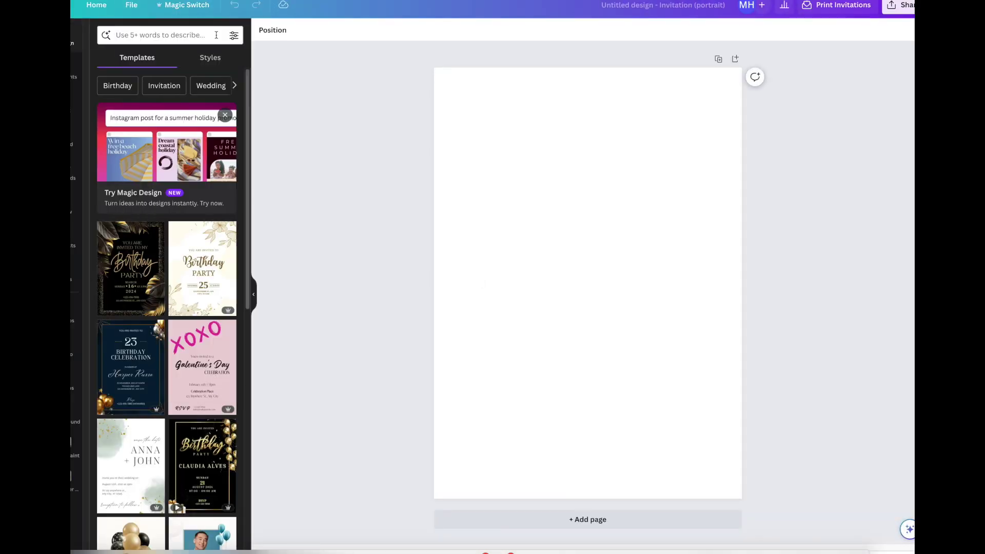
# - Make a resized copy of the design at 5 × 7 in Invitation (Portrait)
pyautogui.click(184, 5)
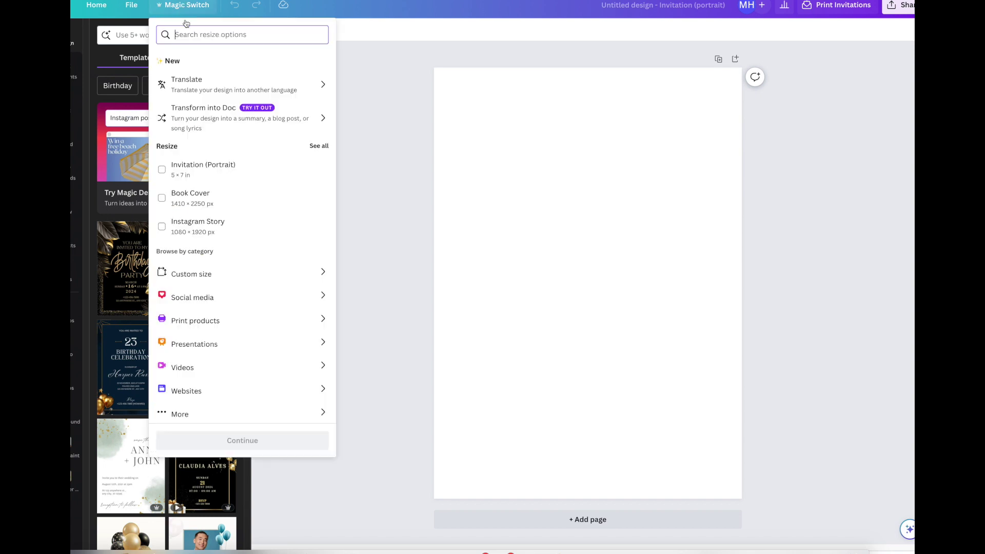
pyautogui.click(161, 169)
pyautogui.click(275, 456)
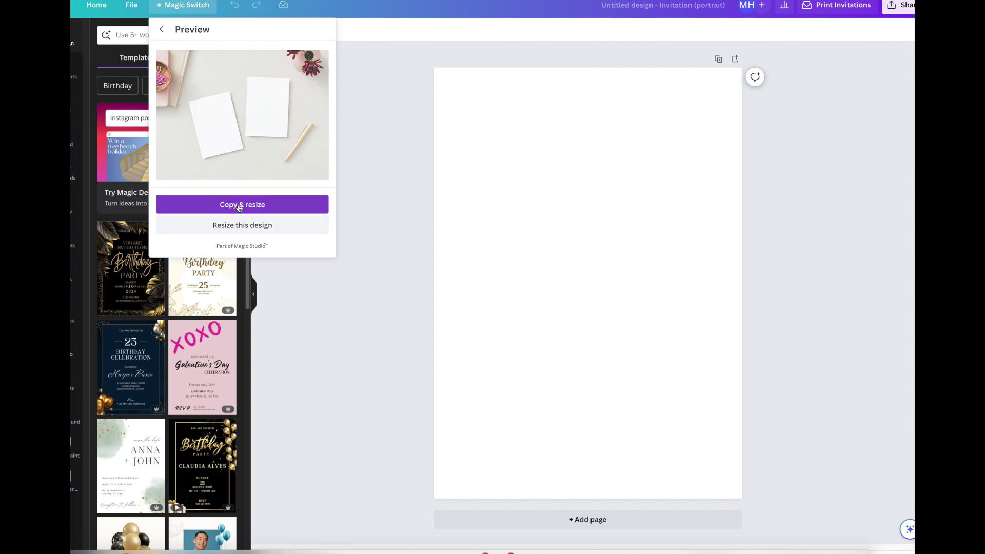
pyautogui.click(239, 206)
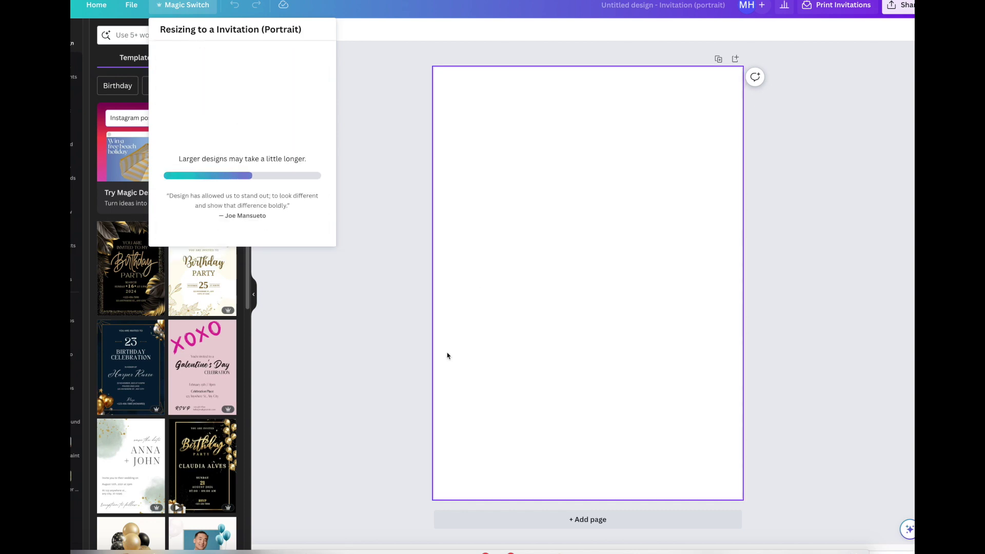
pyautogui.click(353, 231)
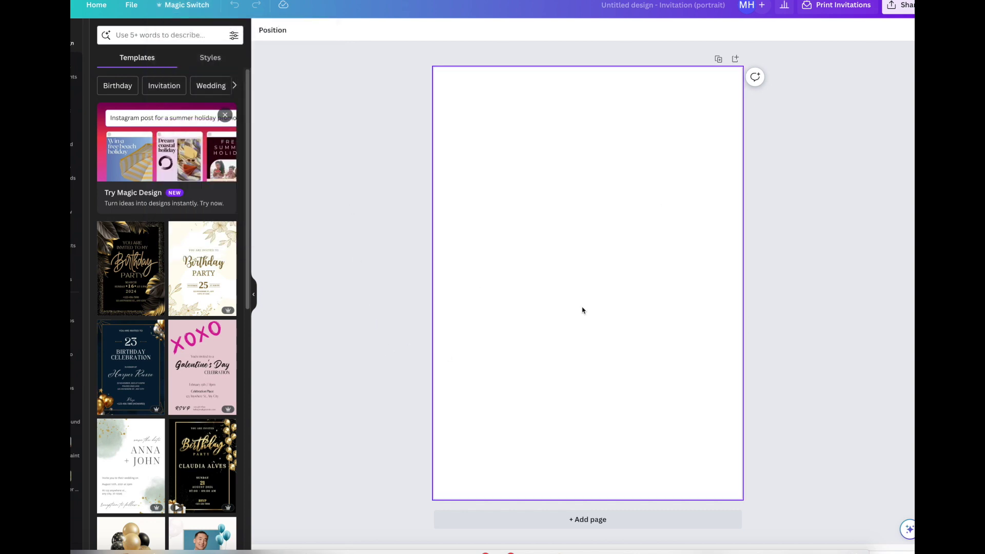
pyautogui.scroll(-10, 176, 368)
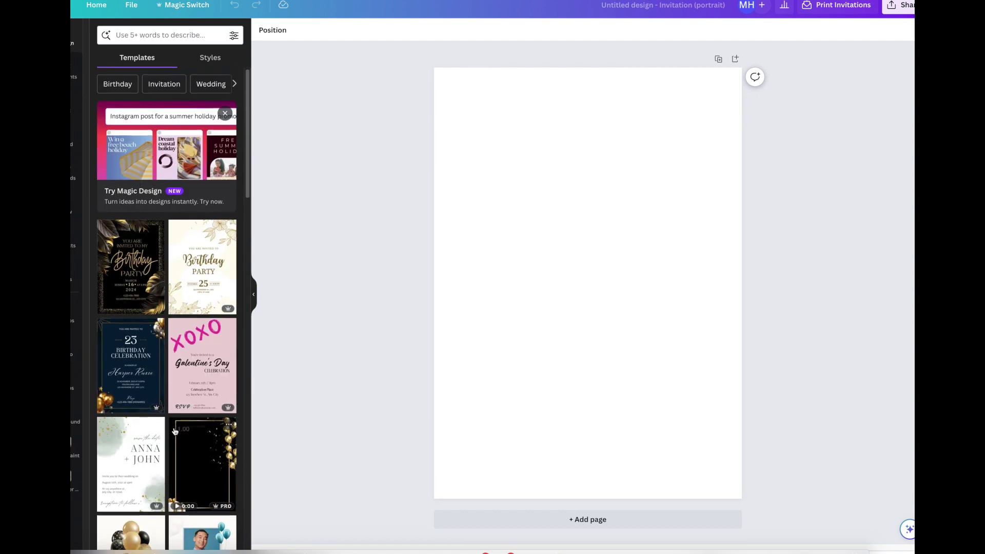
pyautogui.scroll(-10, 174, 431)
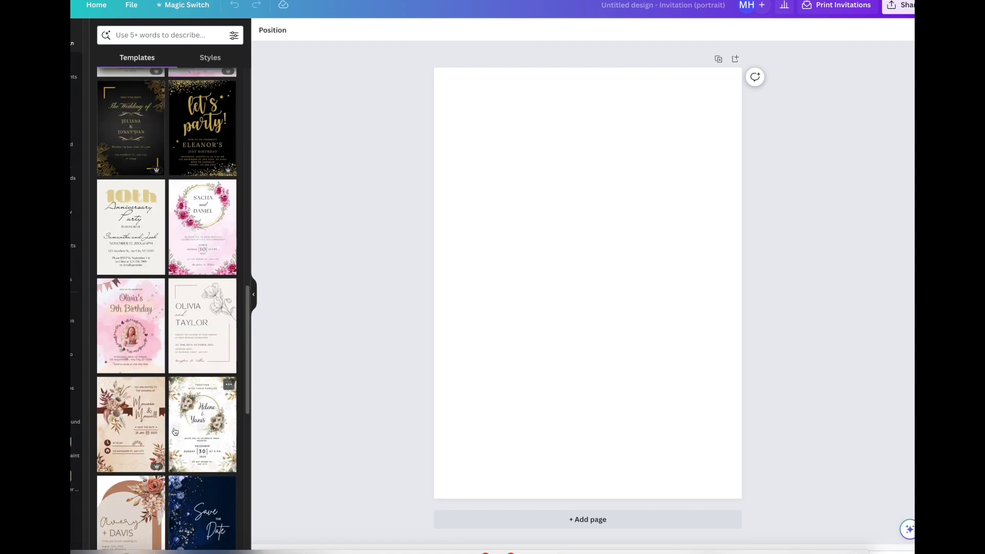
pyautogui.scroll(4, 175, 432)
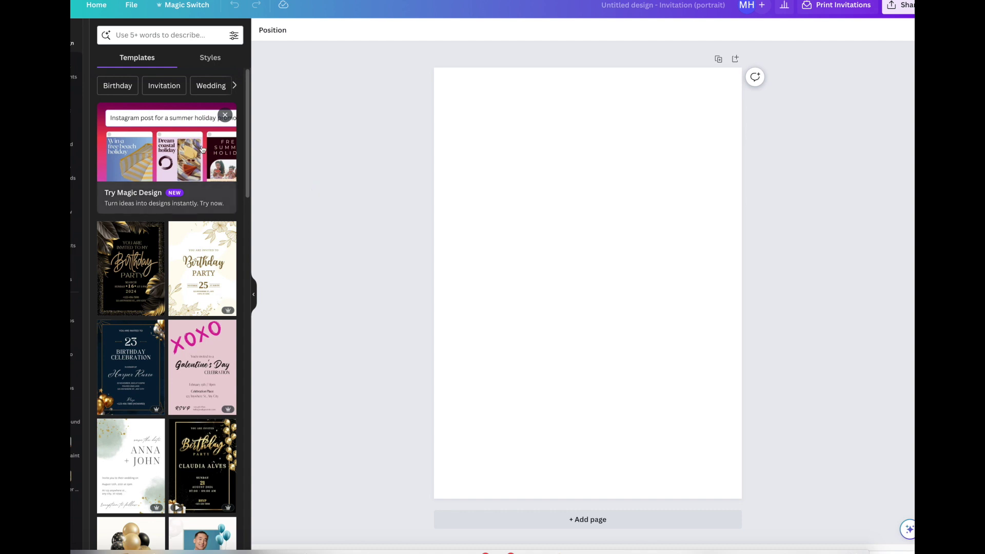
# - Search elements for 'gold stars' and place a star-confetti graphic at the page's top-left
pyautogui.click(87, 74)
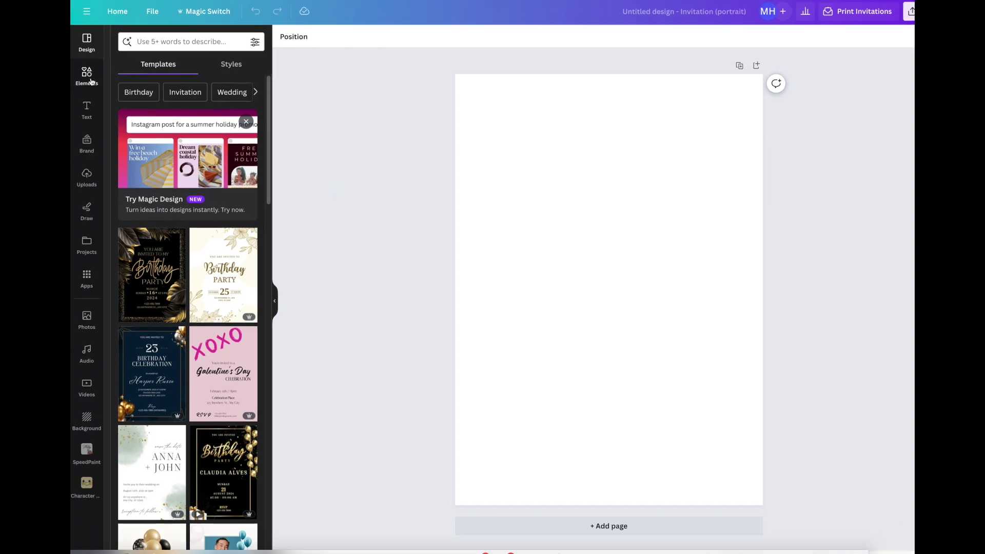
pyautogui.click(175, 42)
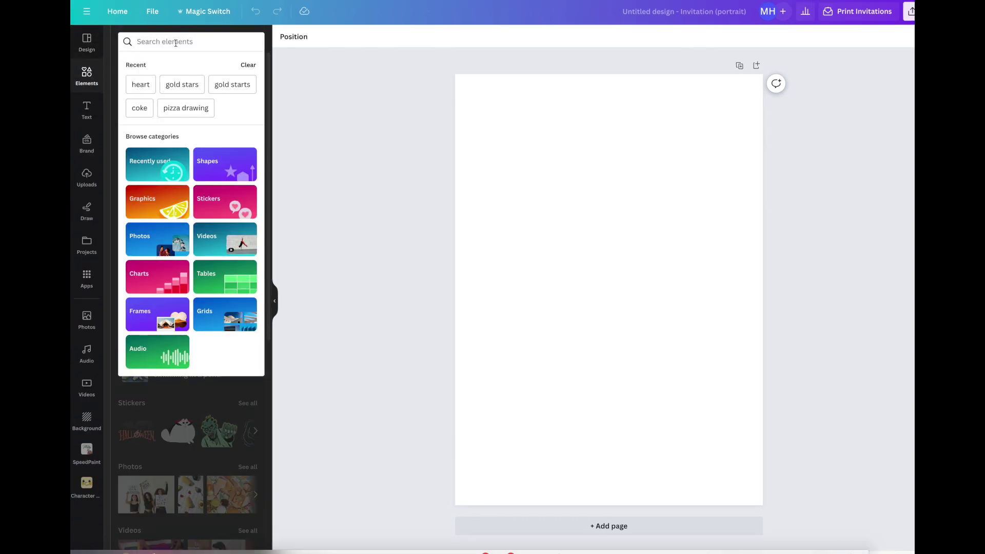
pyautogui.write('gold')
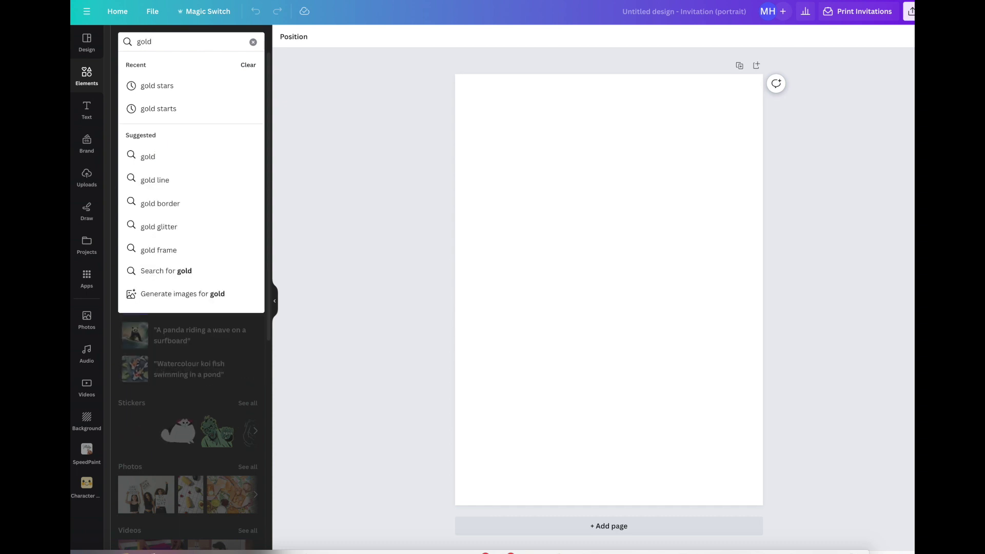
pyautogui.write(' stars')
pyautogui.press('Return')
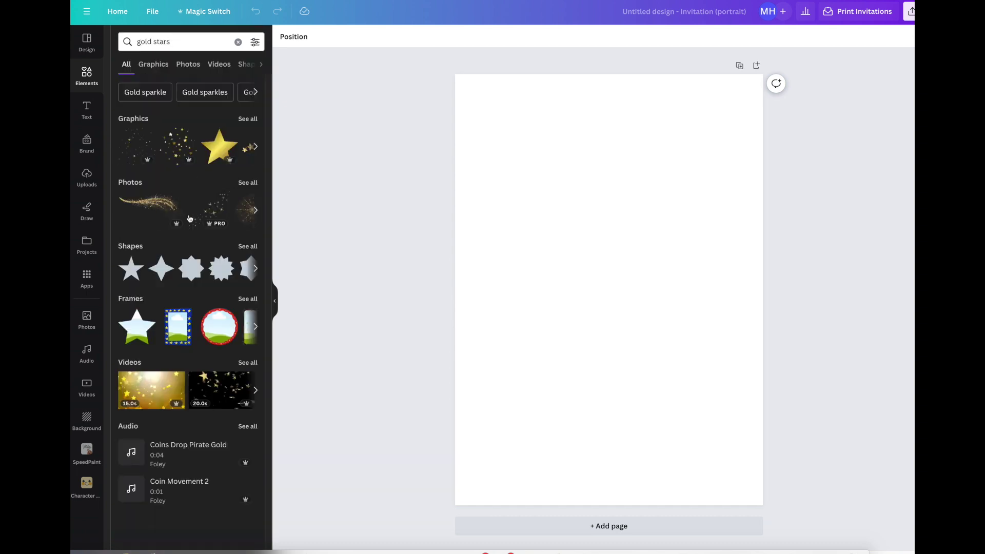
pyautogui.click(251, 119)
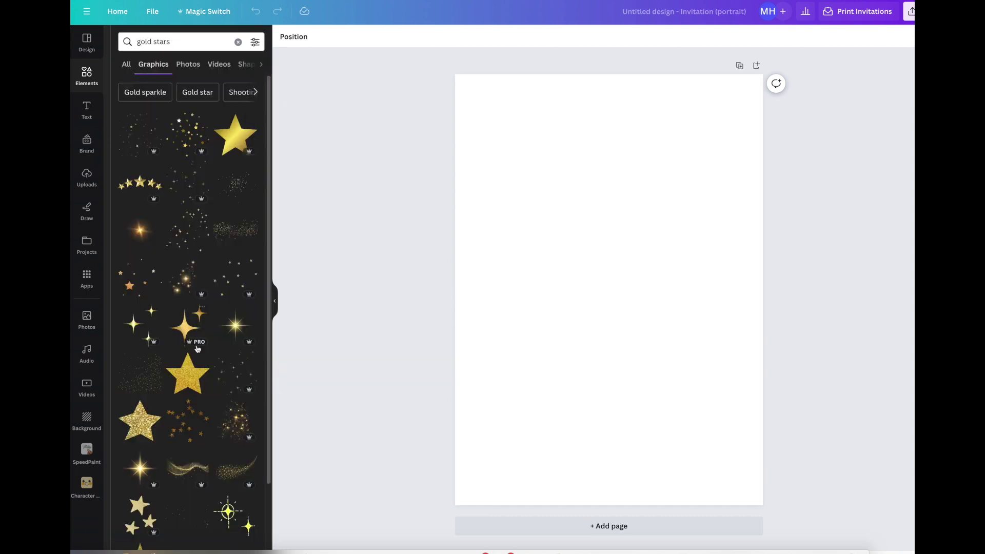
pyautogui.scroll(-2, 196, 359)
pyautogui.scroll(-2, 196, 414)
pyautogui.click(194, 411)
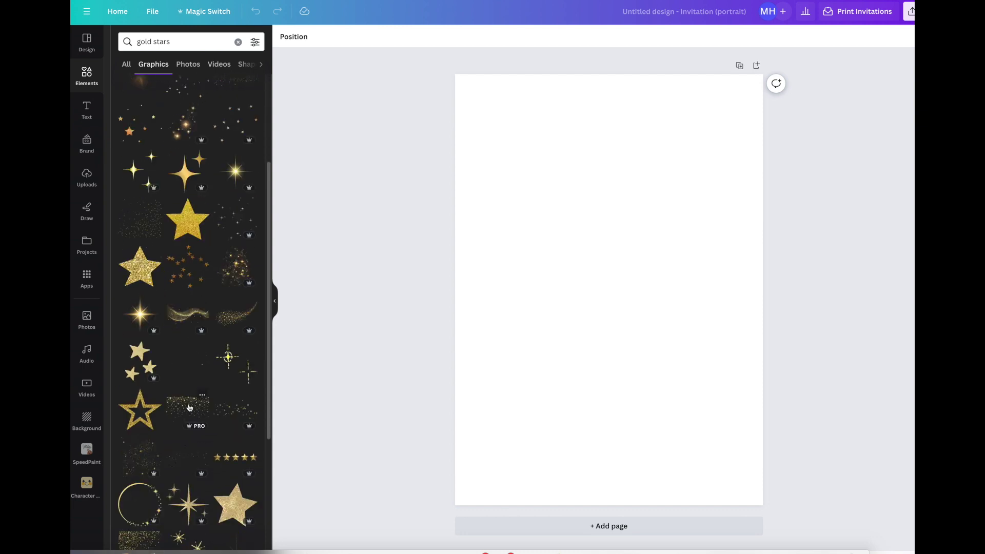
pyautogui.moveTo(590, 266); pyautogui.dragTo(510, 106)
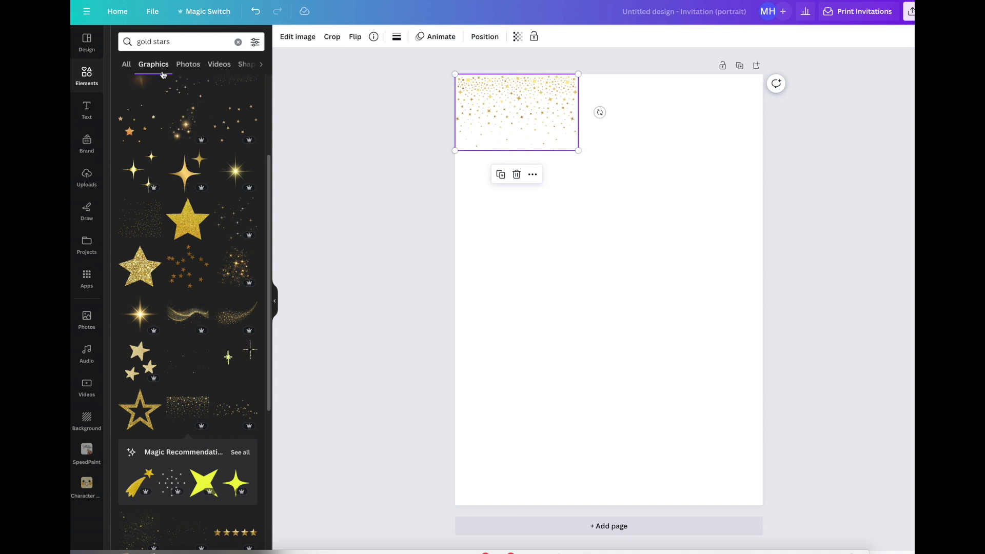
# - Filter the gold star graphics to Free only and duplicate the star-confetti graphic
pyautogui.click(255, 43)
pyautogui.click(132, 301)
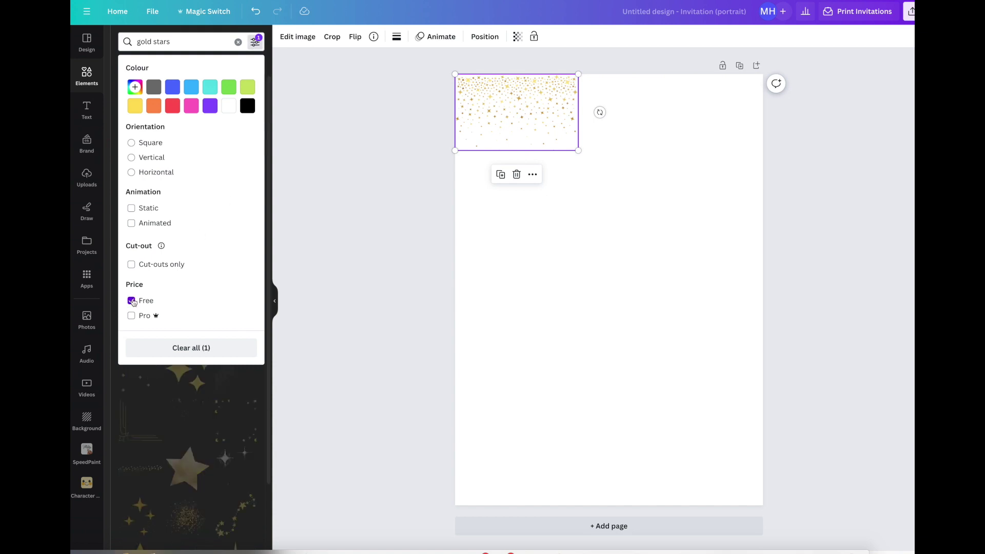
pyautogui.click(171, 421)
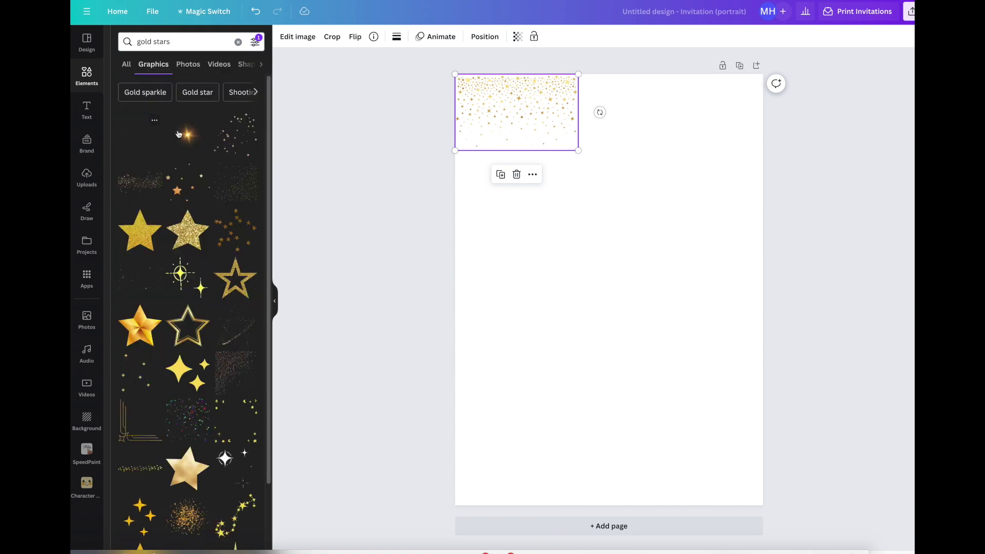
pyautogui.scroll(-5, 198, 400)
pyautogui.scroll(5, 198, 400)
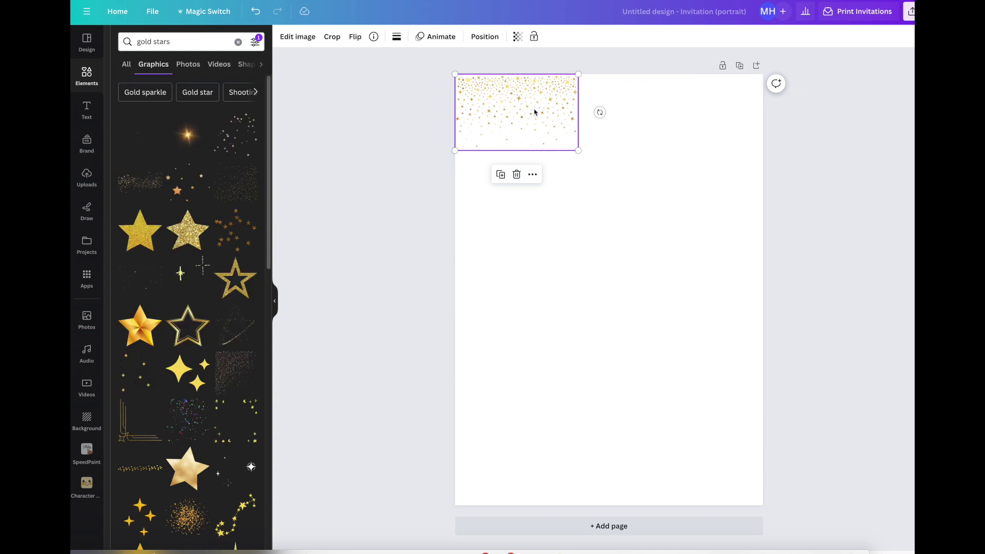
pyautogui.hotkey('ctrl', 'd')
# - Line up star-confetti copies across the top, ending with one at the top right
pyautogui.moveTo(534, 112); pyautogui.dragTo(639, 99)
pyautogui.click(565, 152)
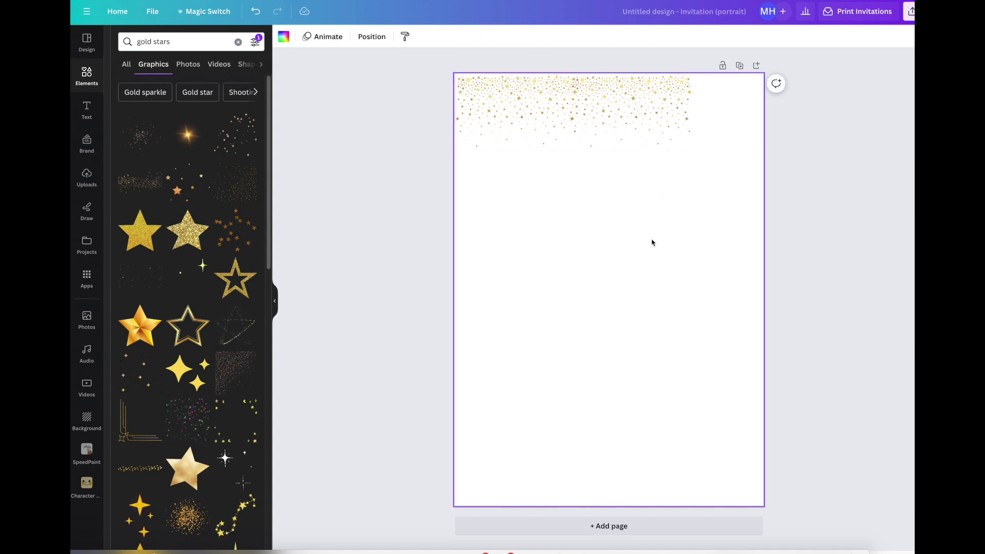
pyautogui.press('Tab')
pyautogui.moveTo(531, 117); pyautogui.dragTo(751, 108)
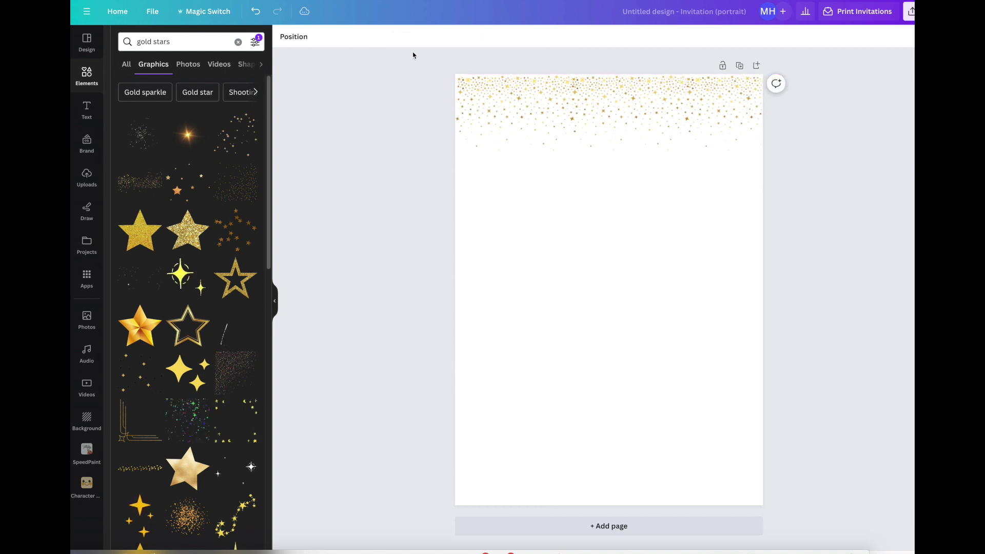
# - Duplicate the top confetti row to the bottom edge and flip it vertically
pyautogui.moveTo(413, 64); pyautogui.dragTo(710, 136)
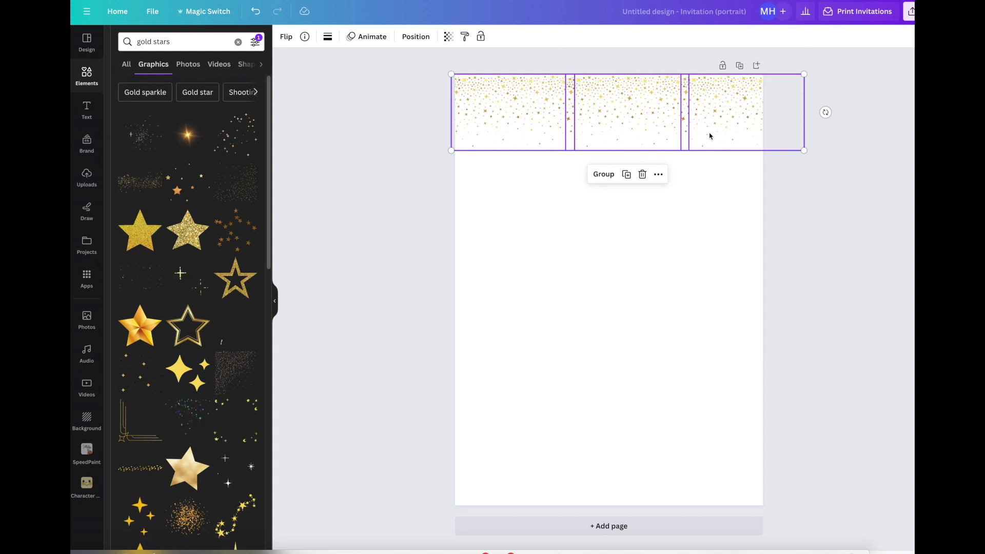
pyautogui.hotkey('ctrl', 'd')
pyautogui.moveTo(665, 132); pyautogui.dragTo(630, 474)
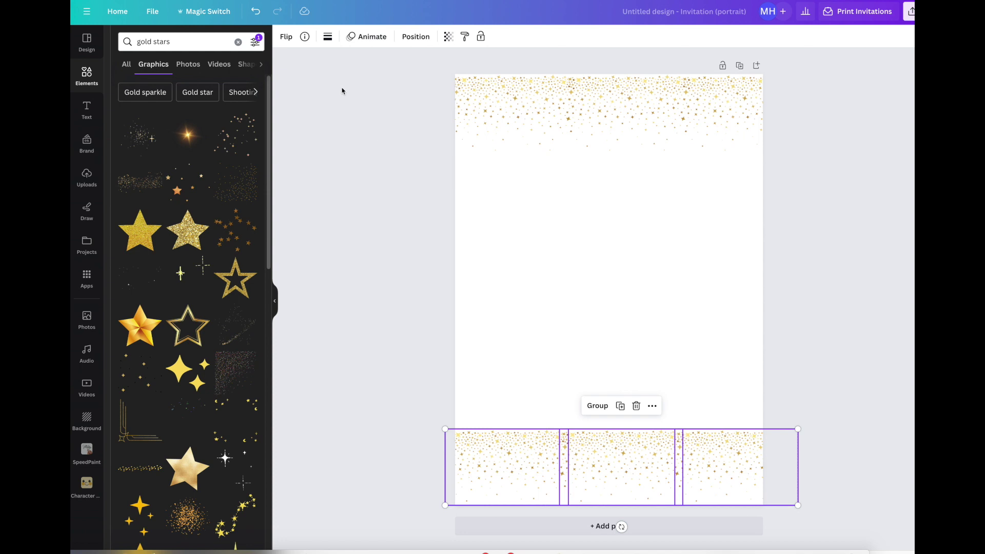
pyautogui.click(286, 37)
pyautogui.click(310, 89)
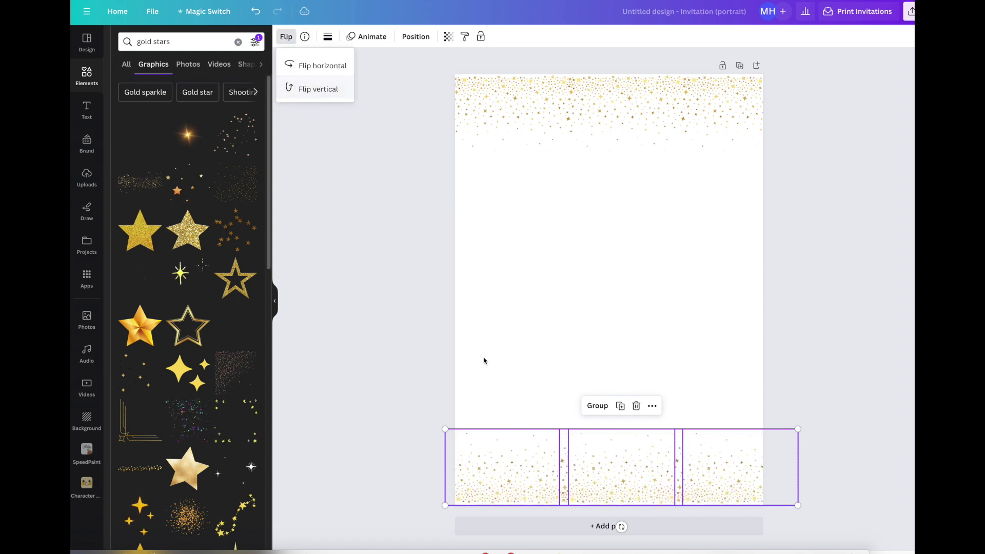
pyautogui.click(819, 404)
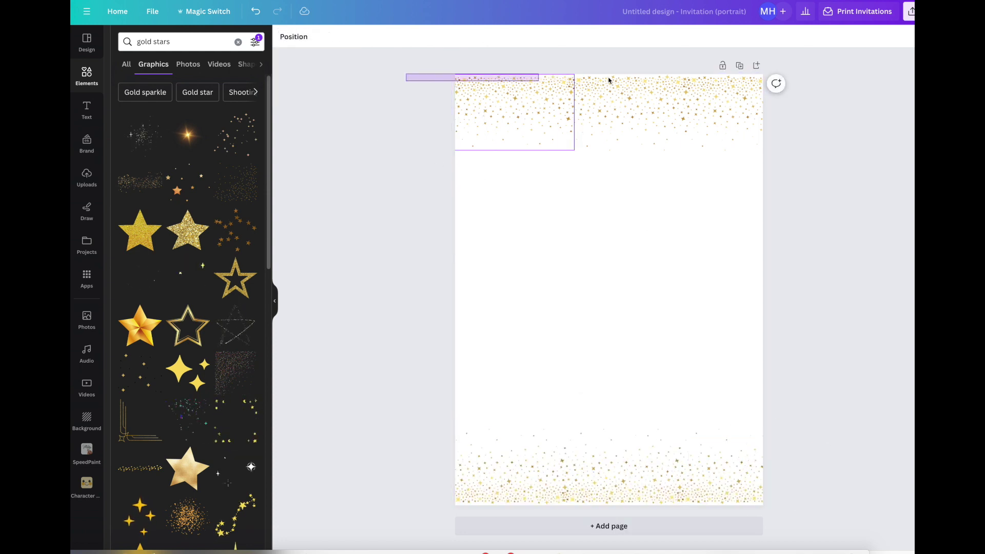
pyautogui.moveTo(609, 80); pyautogui.dragTo(821, 153)
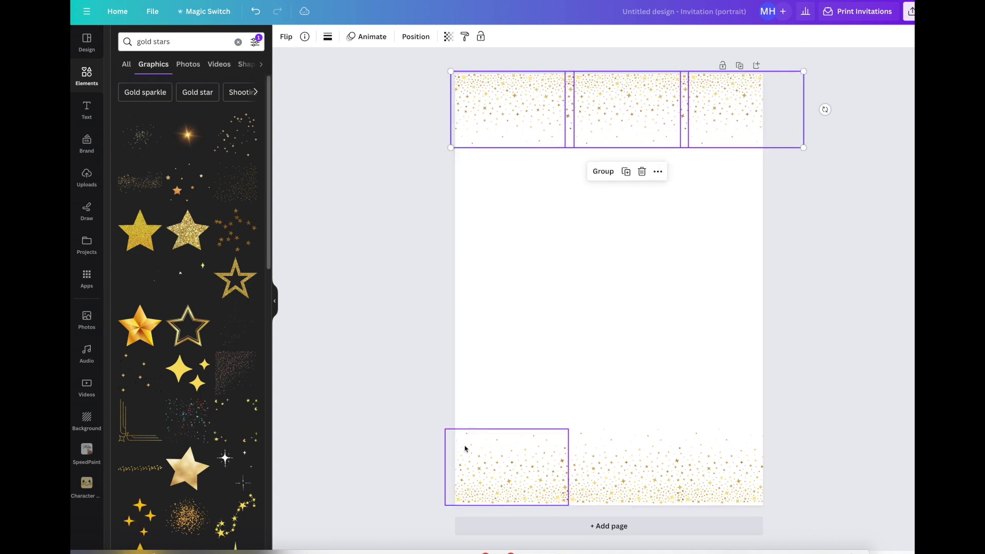
pyautogui.moveTo(418, 422); pyautogui.dragTo(754, 519)
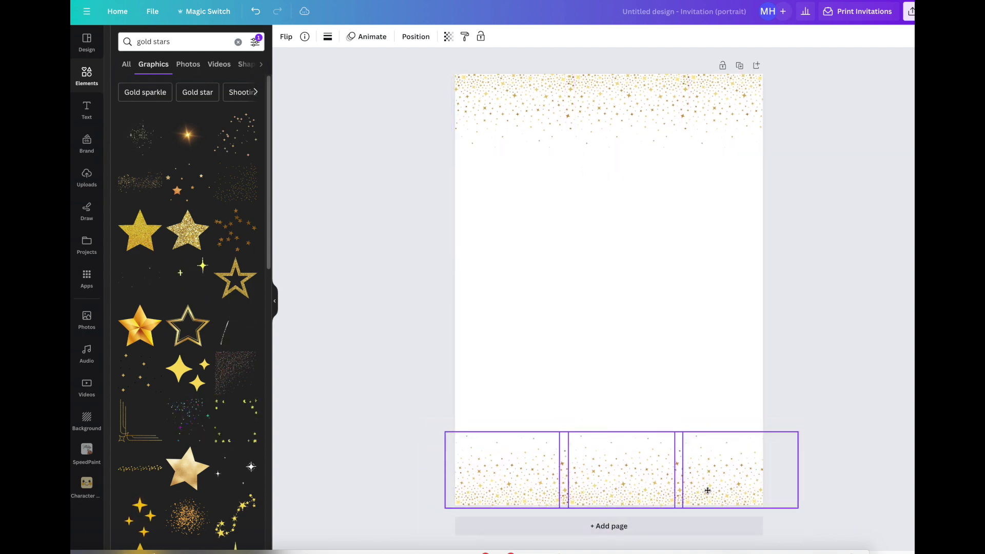
pyautogui.click(578, 244)
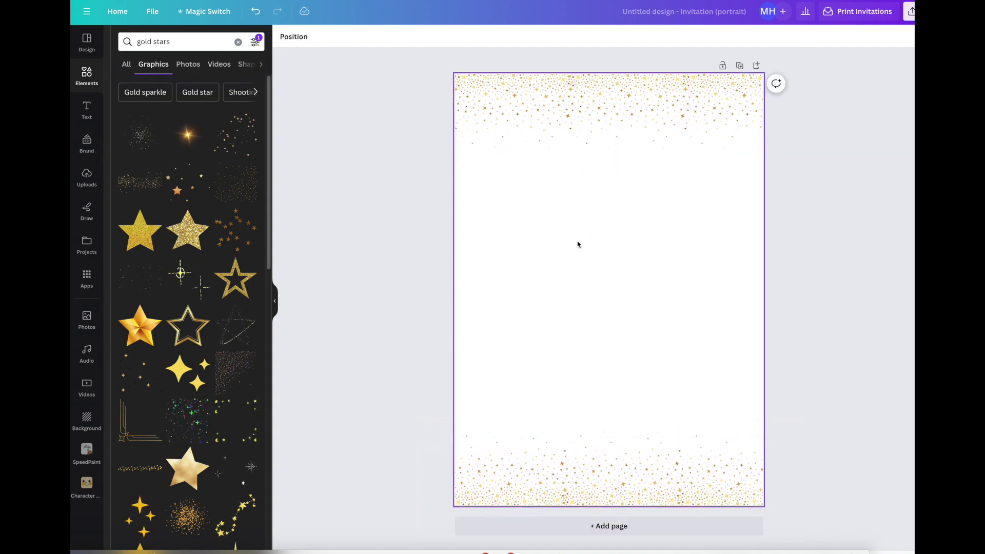
# - Add a square shape, move it to the top-left corner, and enlarge it across the page
pyautogui.click(86, 75)
pyautogui.click(136, 123)
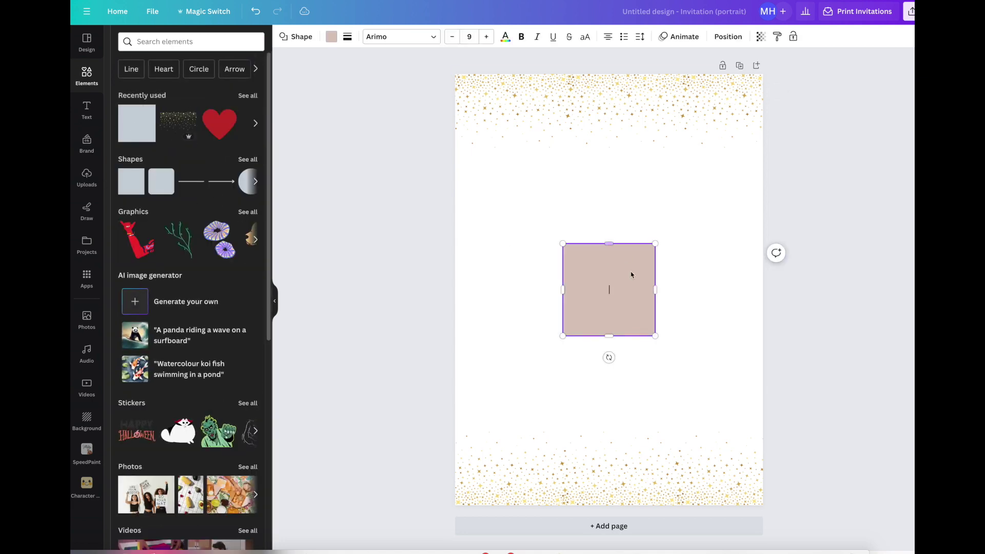
pyautogui.moveTo(610, 277); pyautogui.dragTo(503, 108)
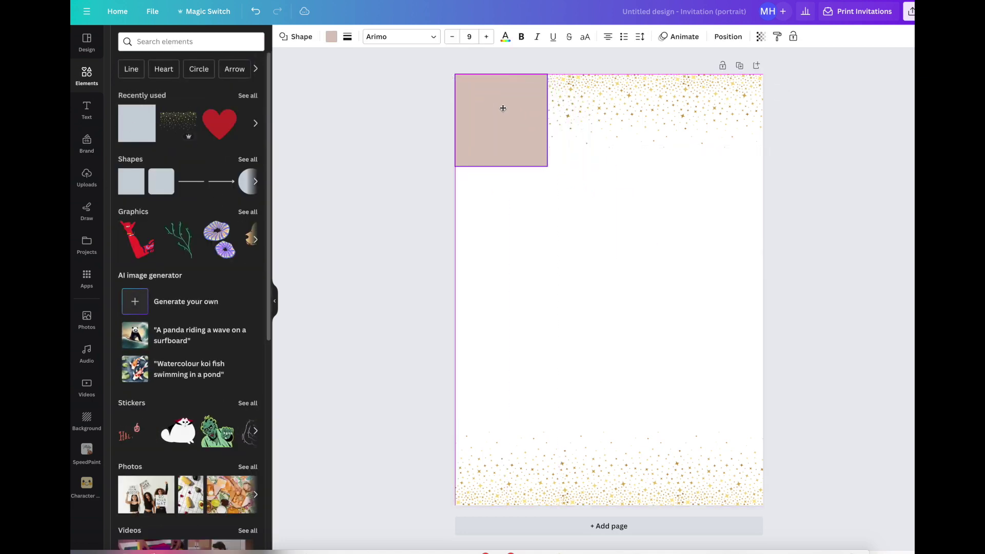
pyautogui.moveTo(547, 167); pyautogui.dragTo(762, 504)
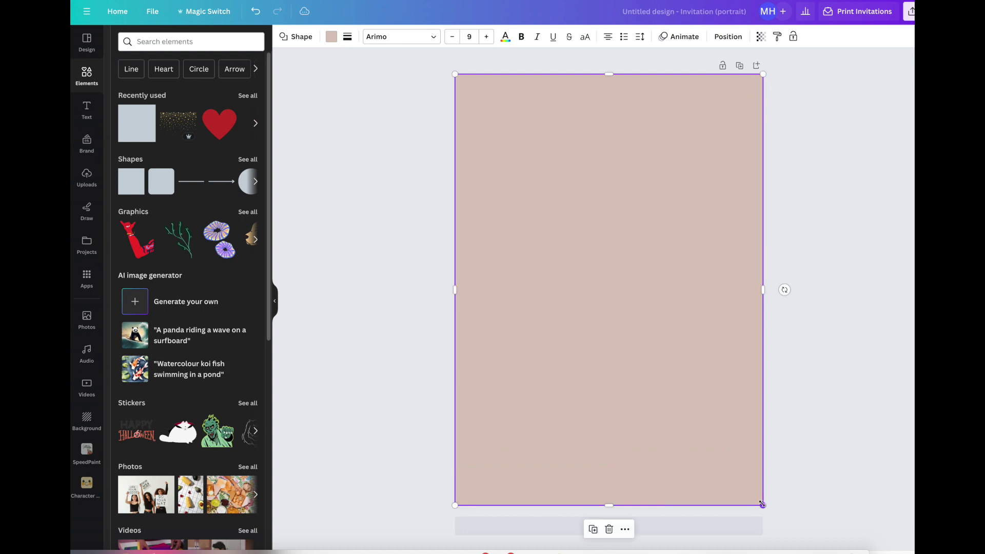
# - Colour the square black and stretch it from the top-left corner to fill the page
pyautogui.click(331, 36)
pyautogui.click(173, 96)
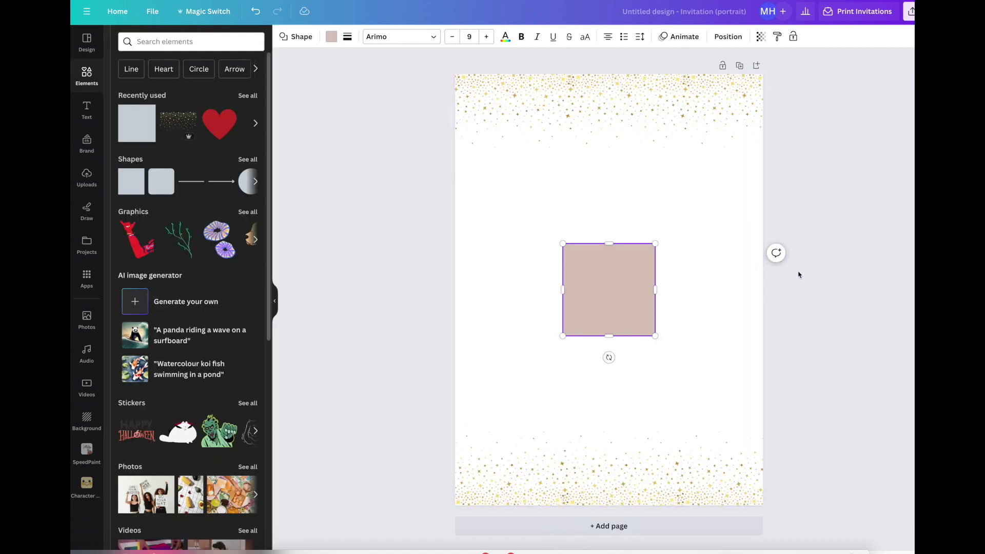
pyautogui.click(587, 223)
pyautogui.moveTo(607, 275); pyautogui.dragTo(500, 107)
pyautogui.moveTo(549, 168); pyautogui.dragTo(762, 504)
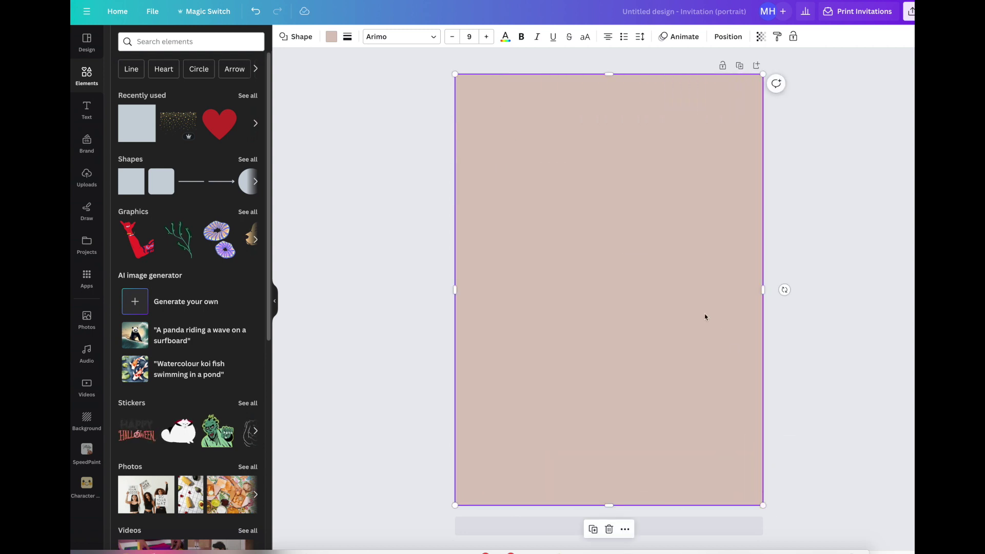
# - Make the full-page square black and send it backward behind the gold star borders
pyautogui.click(331, 36)
pyautogui.click(173, 100)
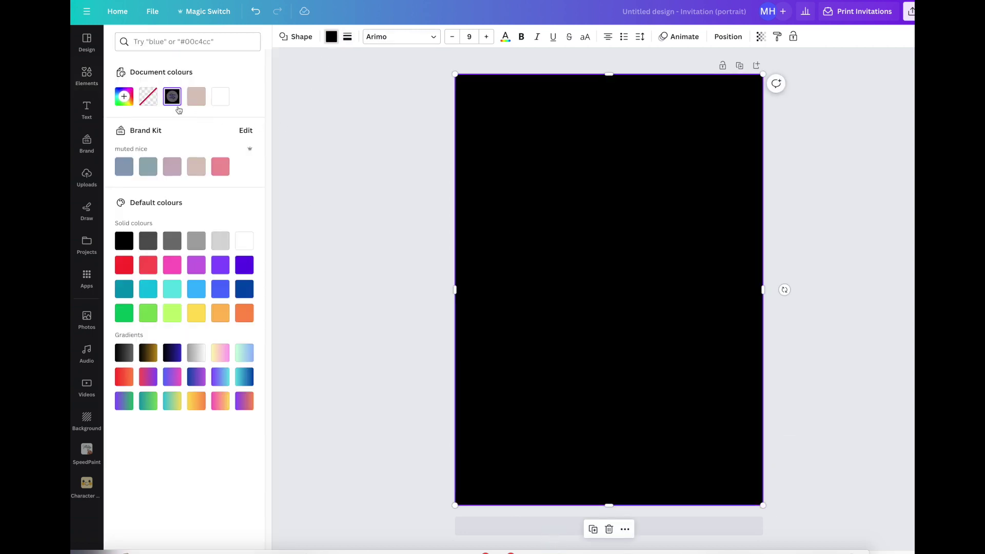
pyautogui.click(731, 39)
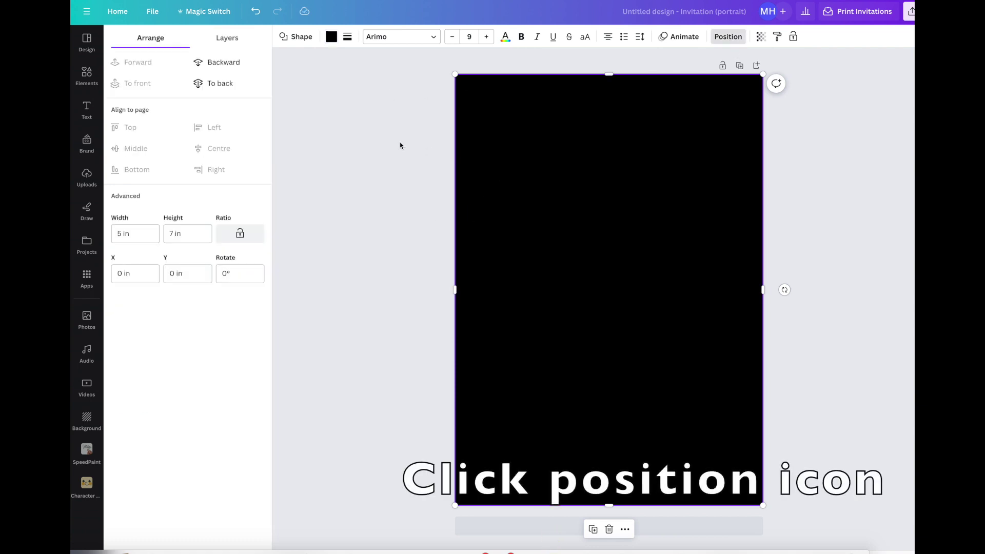
pyautogui.click(223, 69)
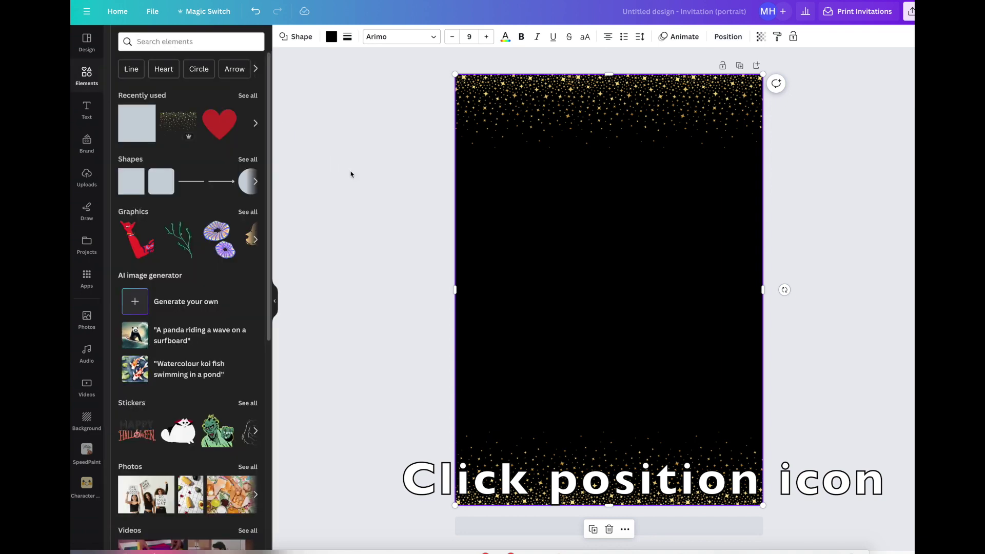
pyautogui.click(351, 174)
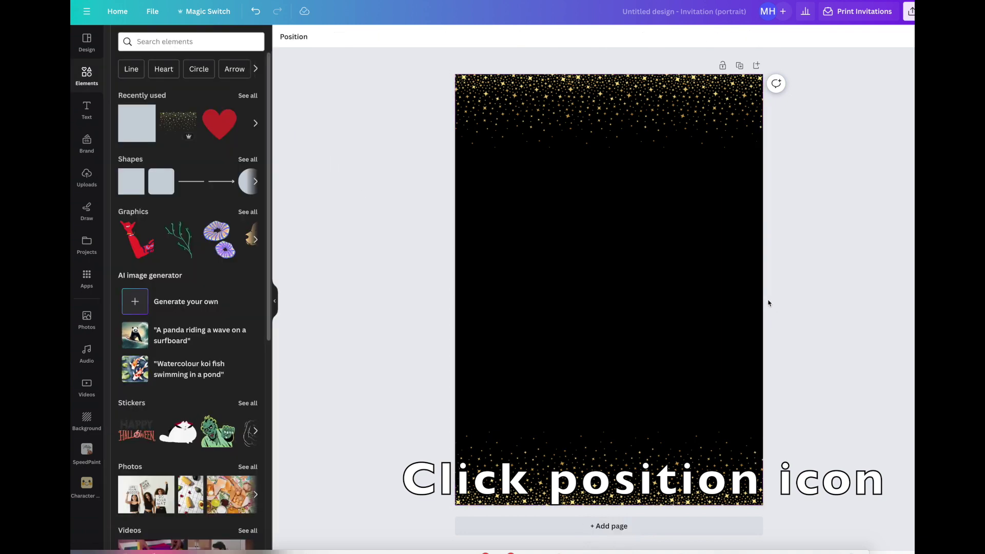
# - Add a heading text box, enlarge it, and centre it on the page
pyautogui.click(86, 109)
pyautogui.click(172, 119)
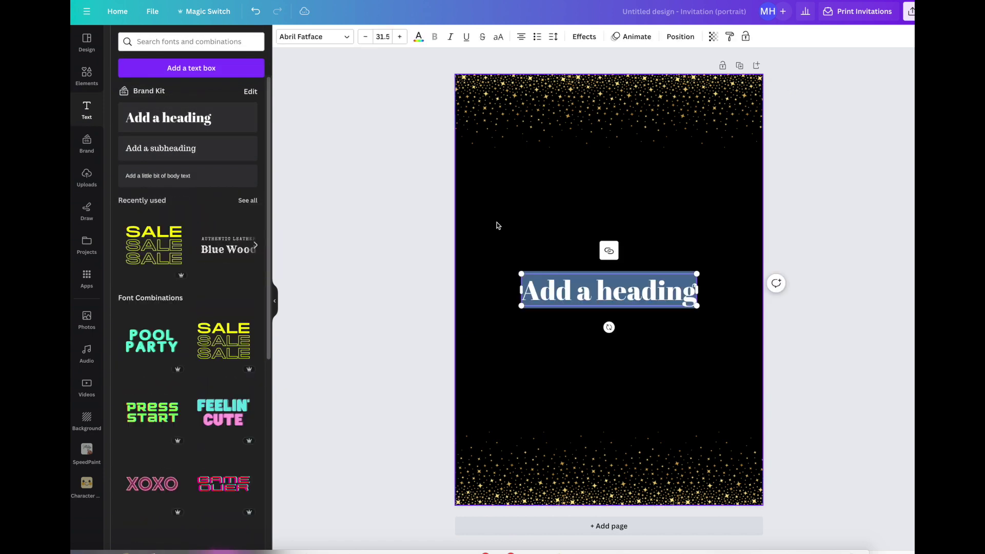
pyautogui.moveTo(522, 275); pyautogui.dragTo(452, 261)
pyautogui.click(848, 287)
pyautogui.moveTo(639, 297); pyautogui.dragTo(669, 253)
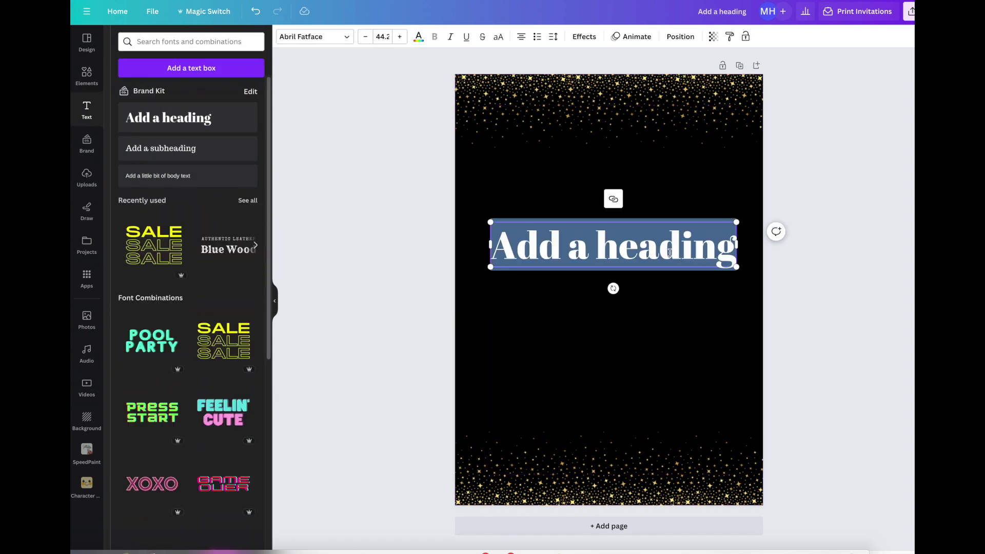
# - Type the heading on three lines: the celebrant's name, '21st Birthay', and 'Party'
pyautogui.write("Sarah's")
pyautogui.press('Return')
pyautogui.write('21st Birthay')
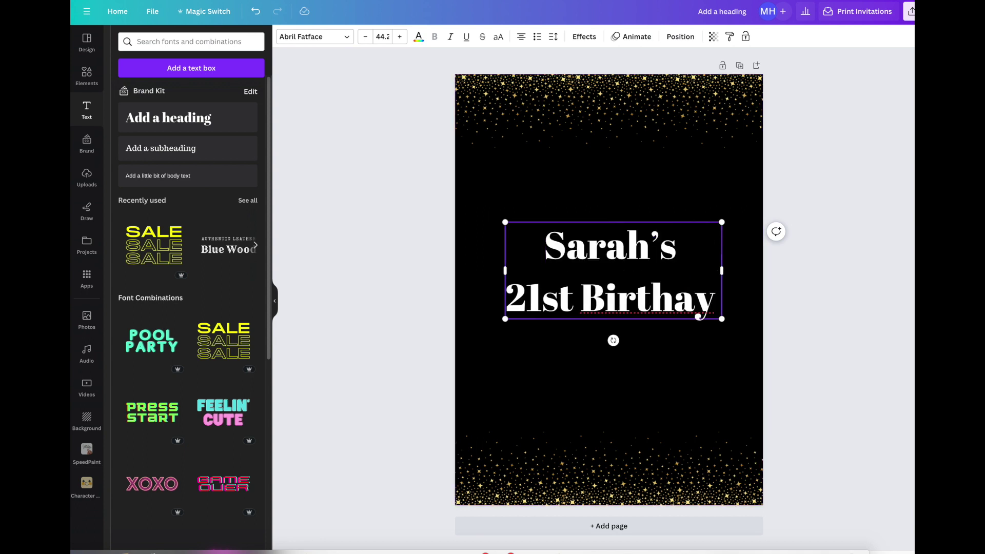
pyautogui.press('Return')
pyautogui.write('Party')
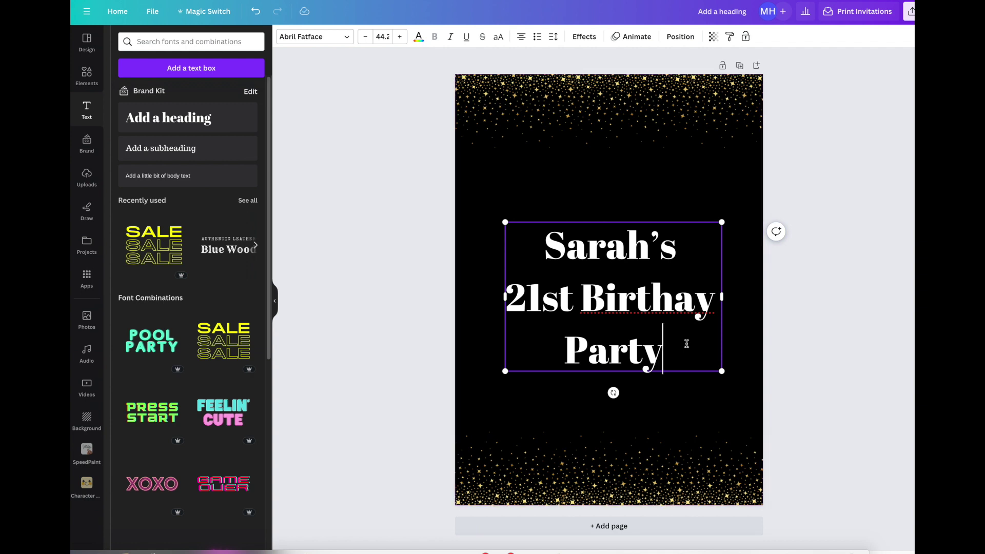
pyautogui.click(841, 354)
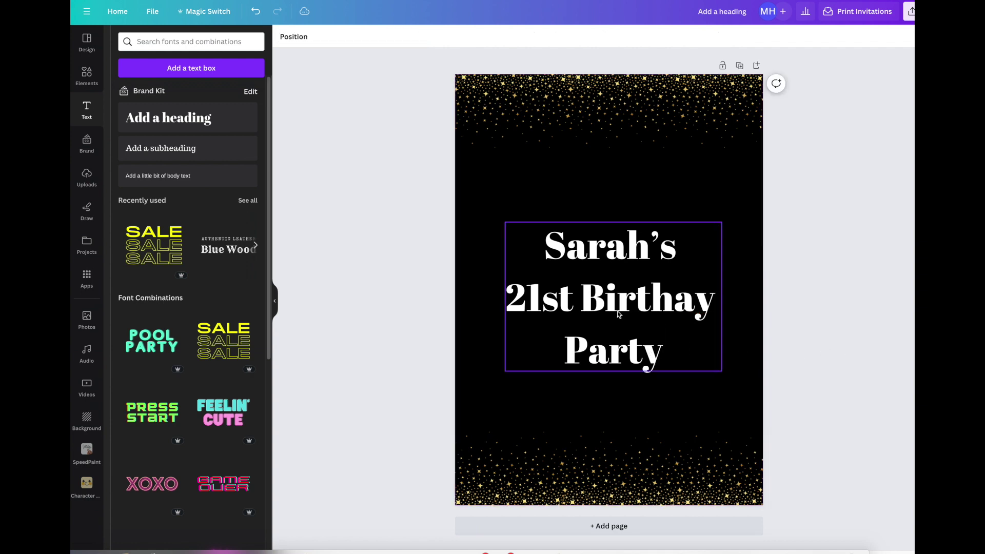
# - Tighten the heading's line spacing to 1.1
pyautogui.click(662, 358)
pyautogui.click(669, 357)
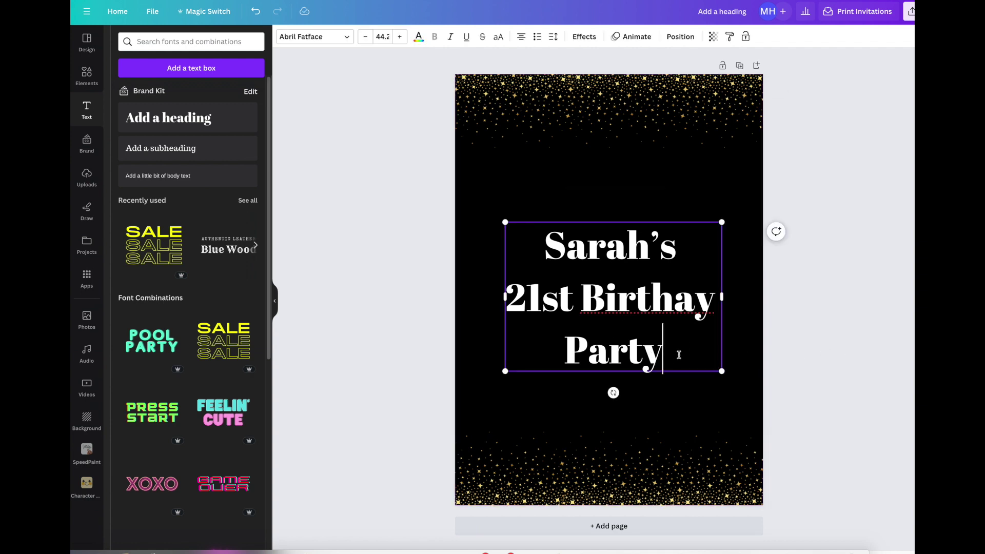
pyautogui.hotkey('ctrl', 'a')
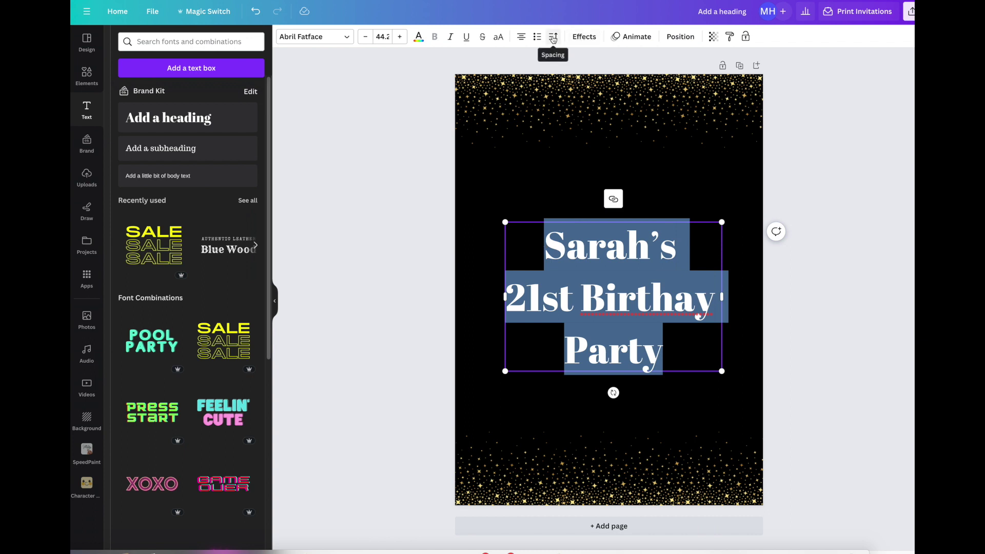
pyautogui.click(554, 37)
pyautogui.moveTo(607, 108); pyautogui.dragTo(580, 83)
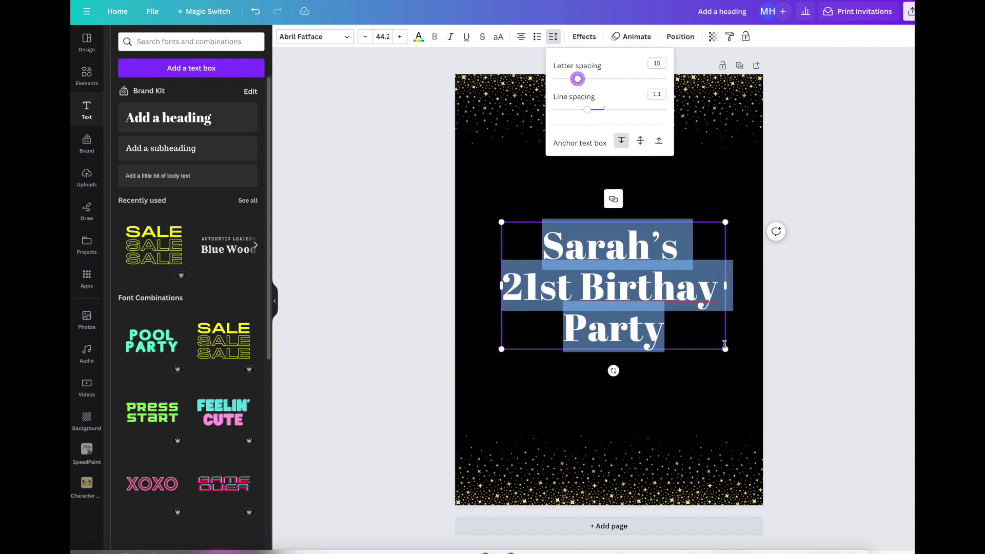
pyautogui.click(793, 352)
# - Correct the typo 'Birthay' to 'Birthday' in the heading
pyautogui.click(648, 345)
pyautogui.click(661, 331)
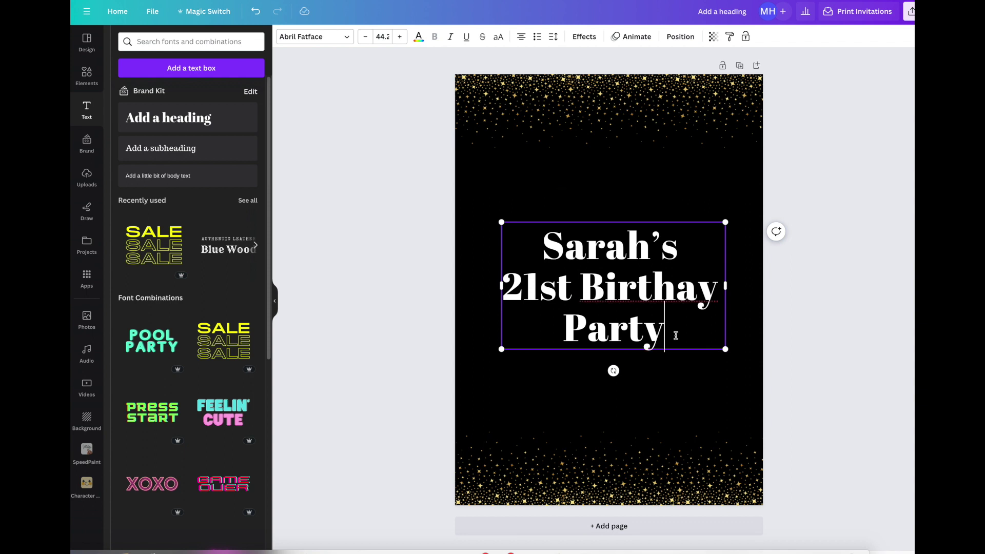
pyautogui.moveTo(665, 333); pyautogui.dragTo(539, 236)
pyautogui.click(684, 285)
pyautogui.write('d')
pyautogui.moveTo(692, 332); pyautogui.dragTo(536, 233)
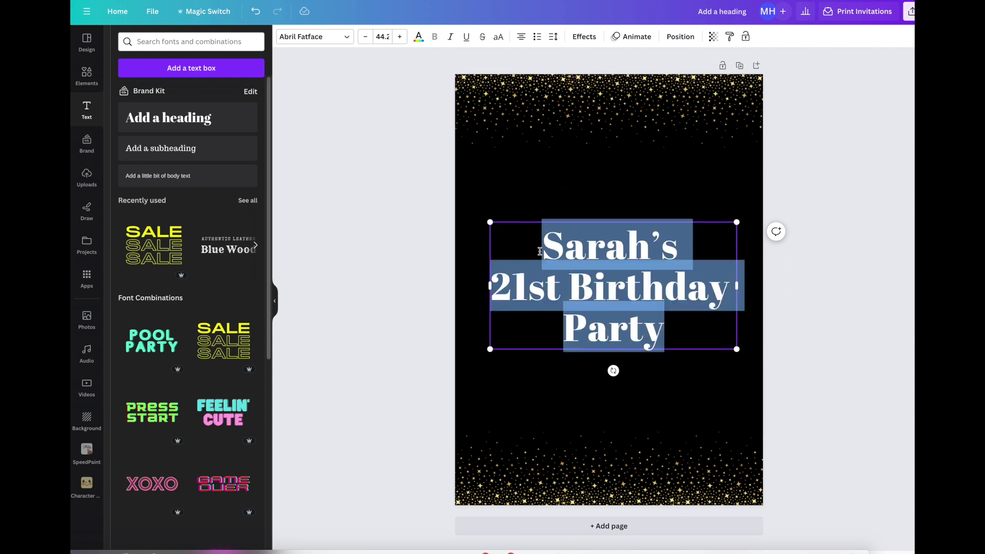
# - Colour the heading text muted gold #EDD470
pyautogui.click(418, 36)
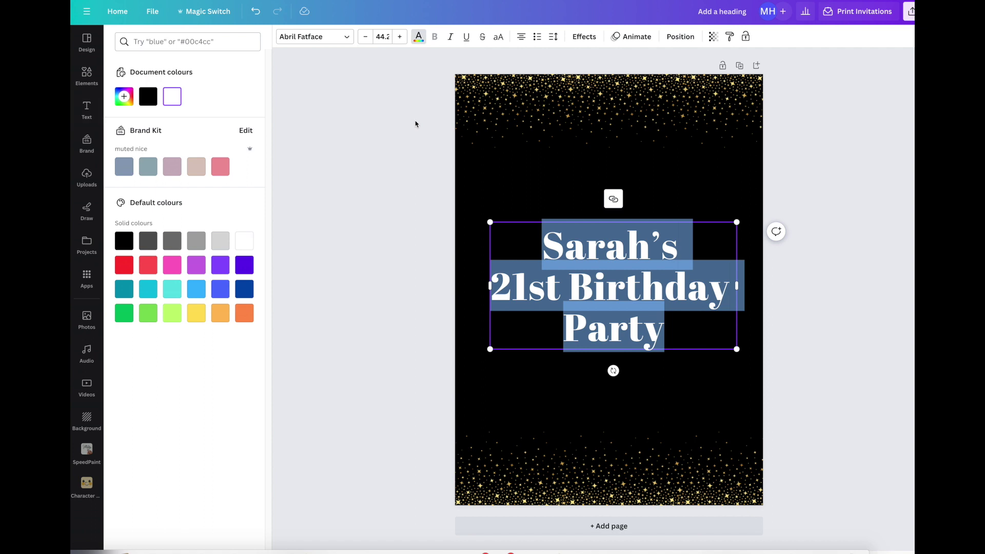
pyautogui.click(194, 314)
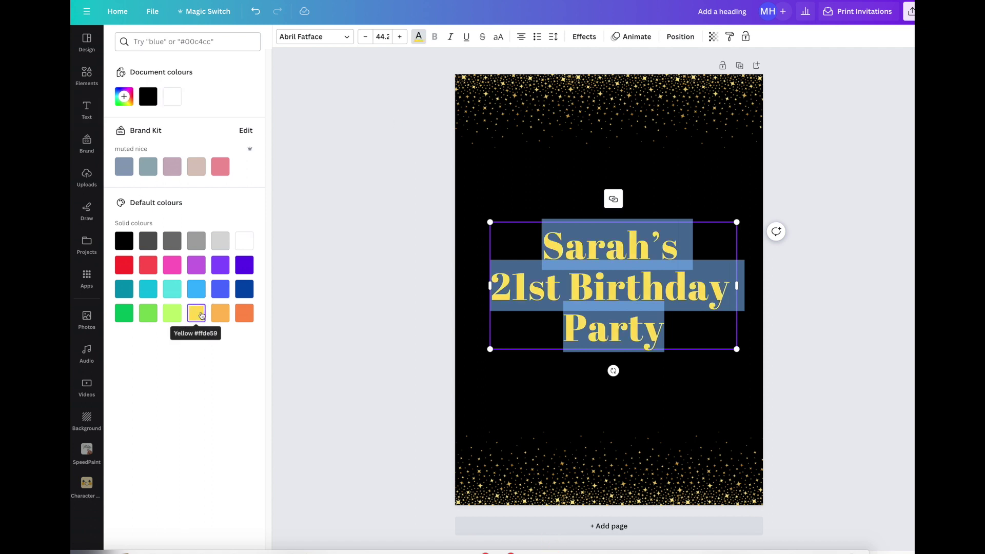
pyautogui.click(124, 97)
pyautogui.moveTo(207, 121); pyautogui.dragTo(158, 127)
pyautogui.click(406, 283)
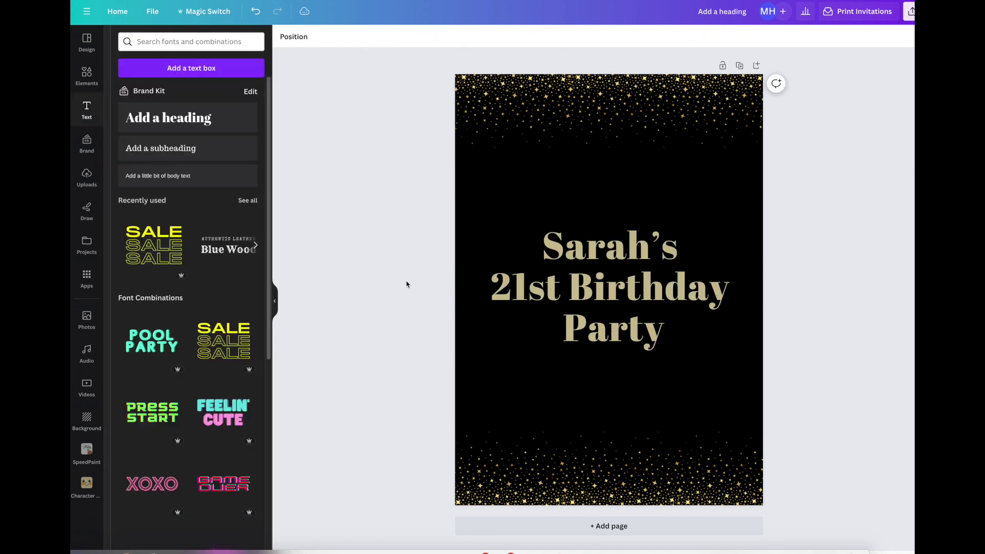
# - Change the title font, trying Architype Bayer before settling on Back To Vintage
pyautogui.click(647, 323)
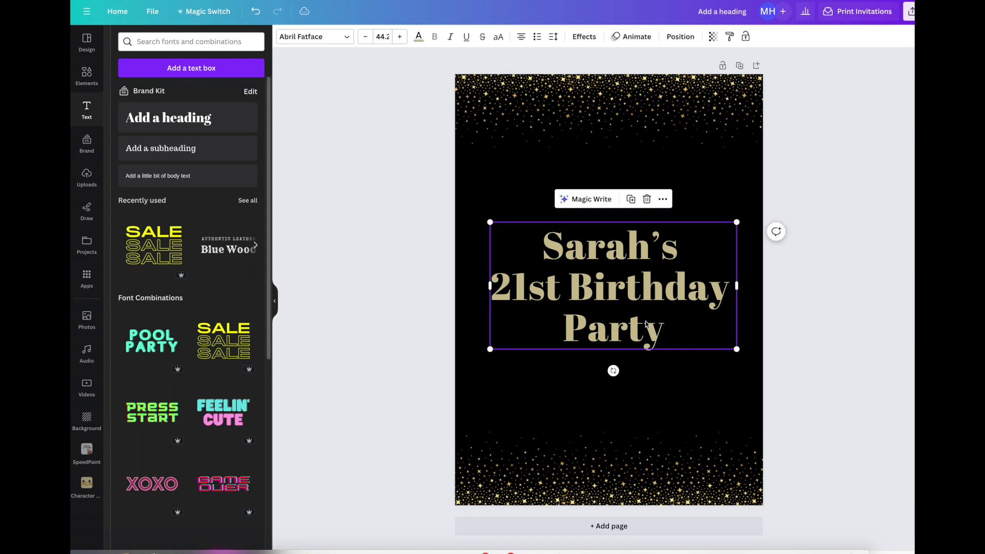
pyautogui.click(648, 328)
pyautogui.moveTo(686, 334); pyautogui.dragTo(411, 102)
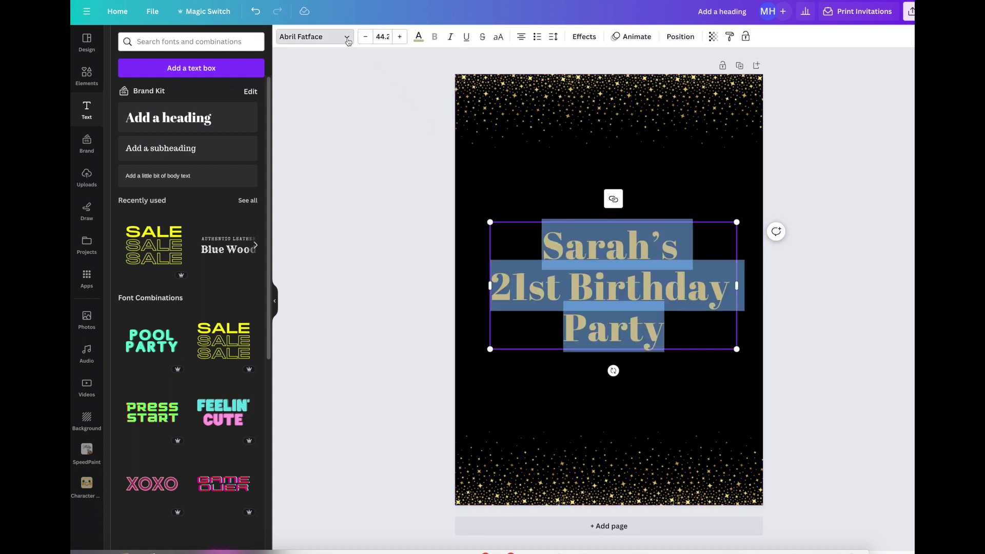
pyautogui.click(347, 37)
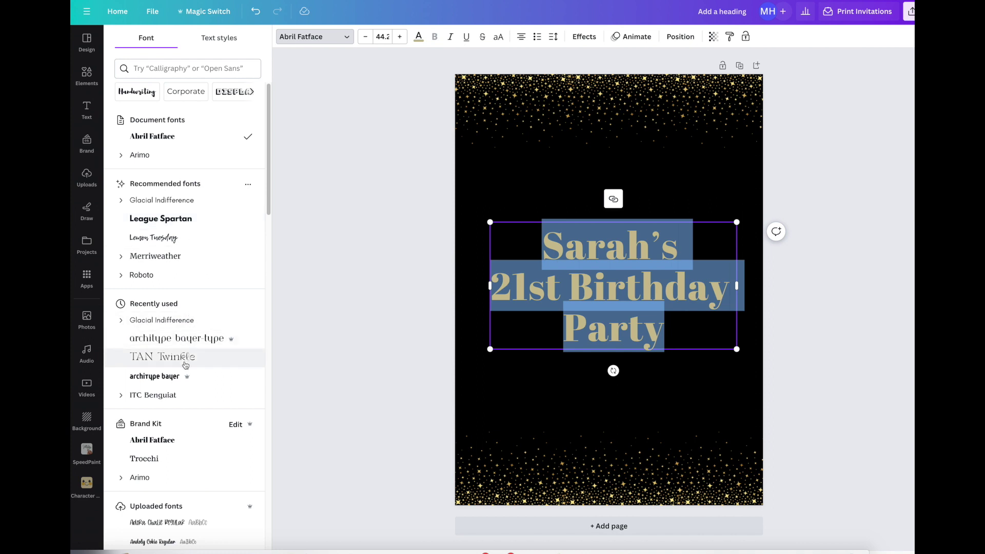
pyautogui.scroll(-1, 170, 368)
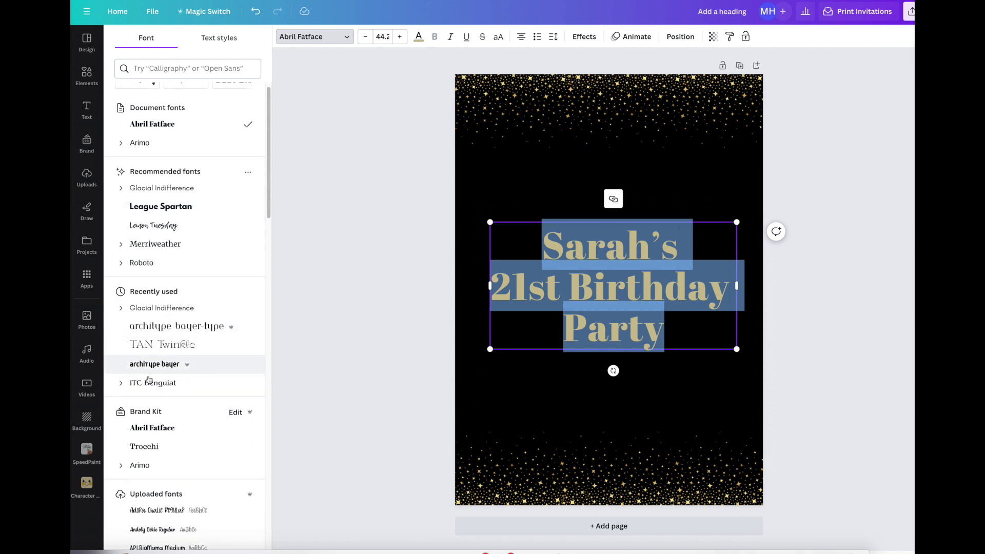
pyautogui.click(135, 366)
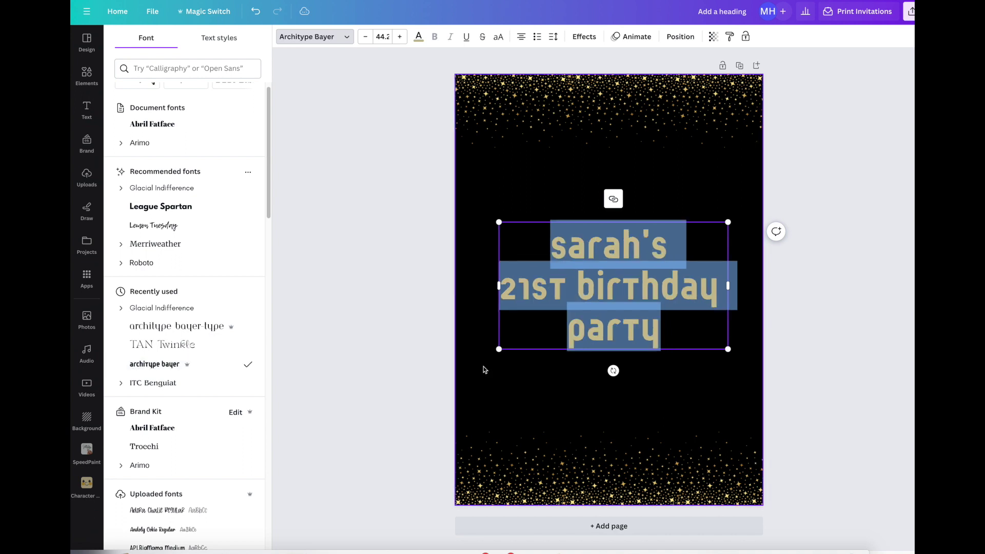
pyautogui.scroll(-6, 170, 483)
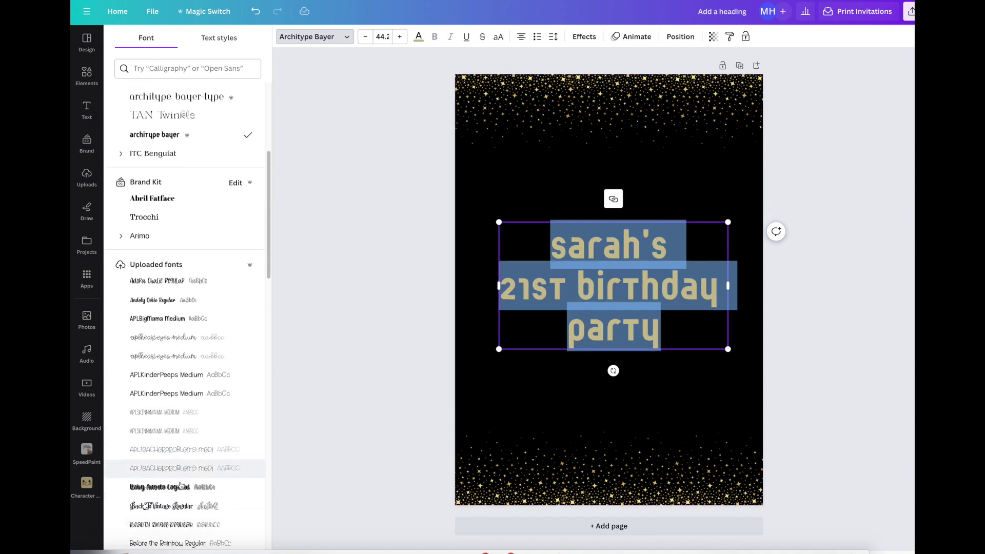
pyautogui.scroll(-3, 181, 485)
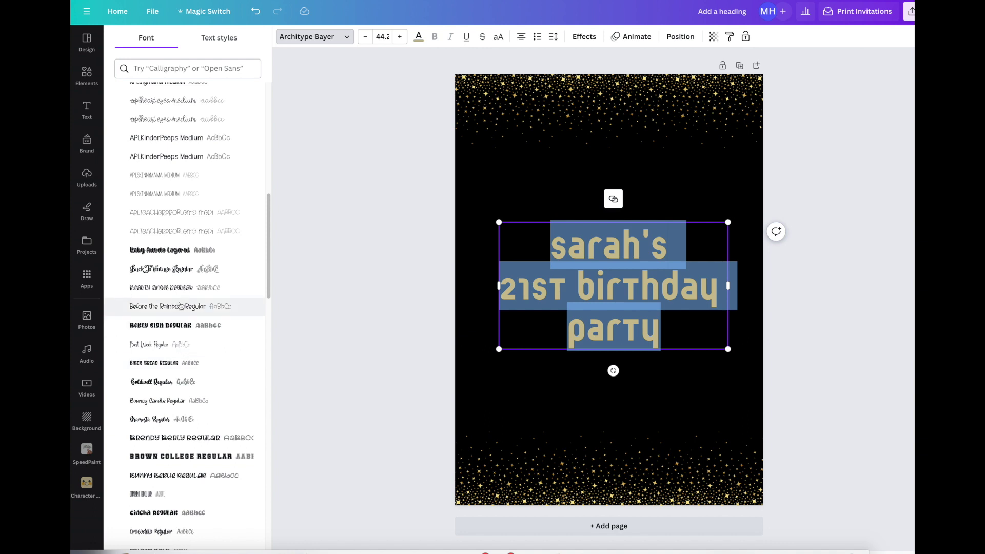
pyautogui.click(169, 271)
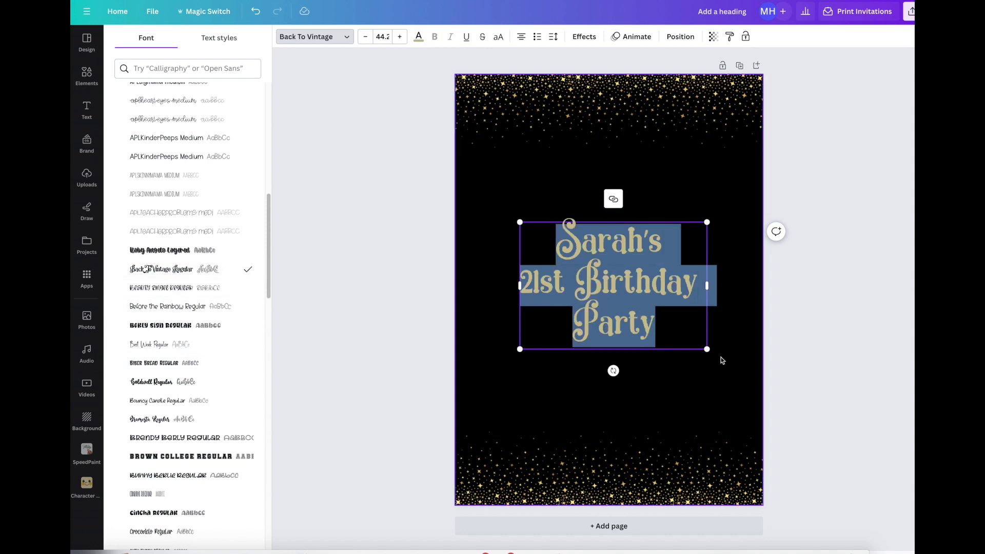
# - Enlarge the title to size 53.5 and centre it on the page
pyautogui.moveTo(707, 349); pyautogui.dragTo(737, 378)
pyautogui.moveTo(658, 329); pyautogui.dragTo(642, 319)
pyautogui.click(793, 353)
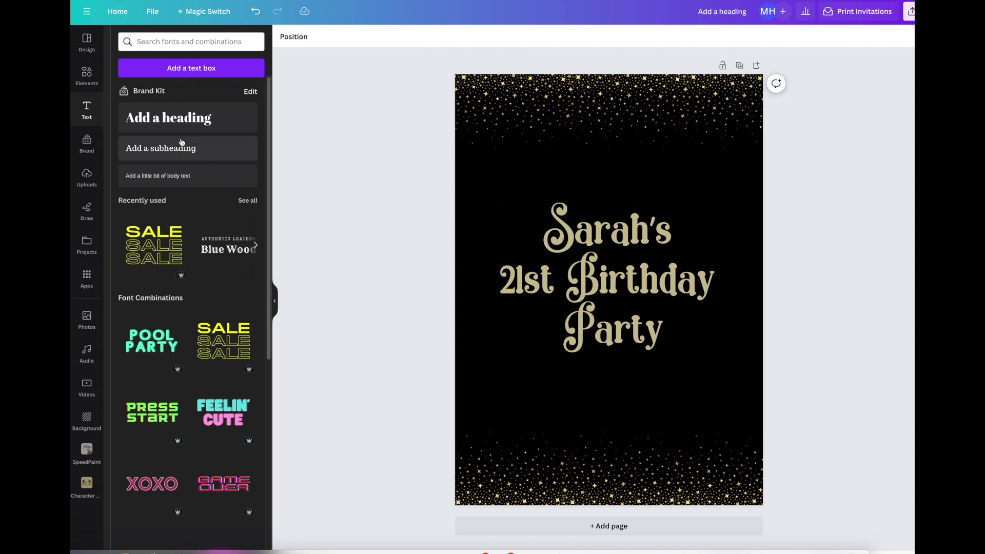
# - Add a heading above the title reading 'We require your presence at'
pyautogui.click(157, 128)
pyautogui.moveTo(570, 289); pyautogui.dragTo(561, 176)
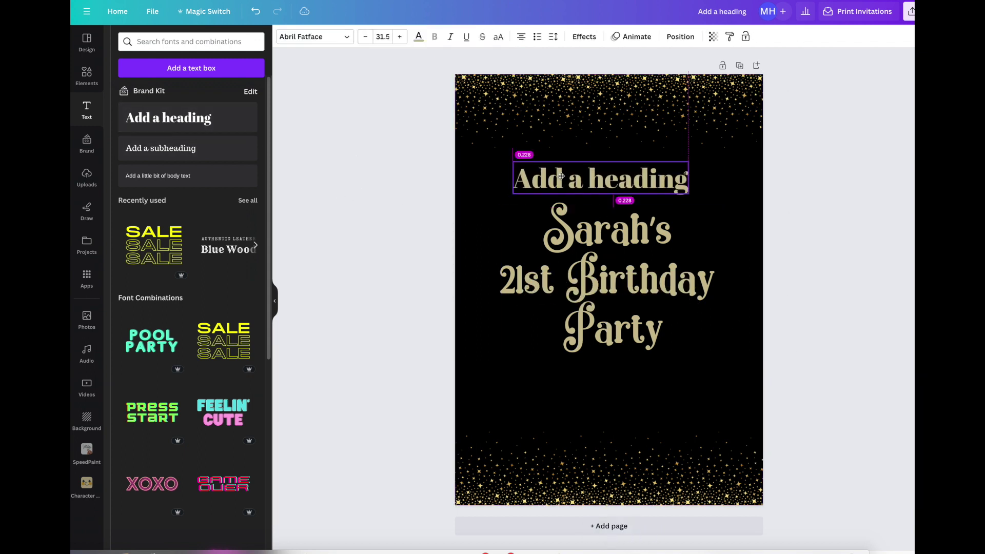
pyautogui.doubleClick(560, 176)
pyautogui.write('We requir')
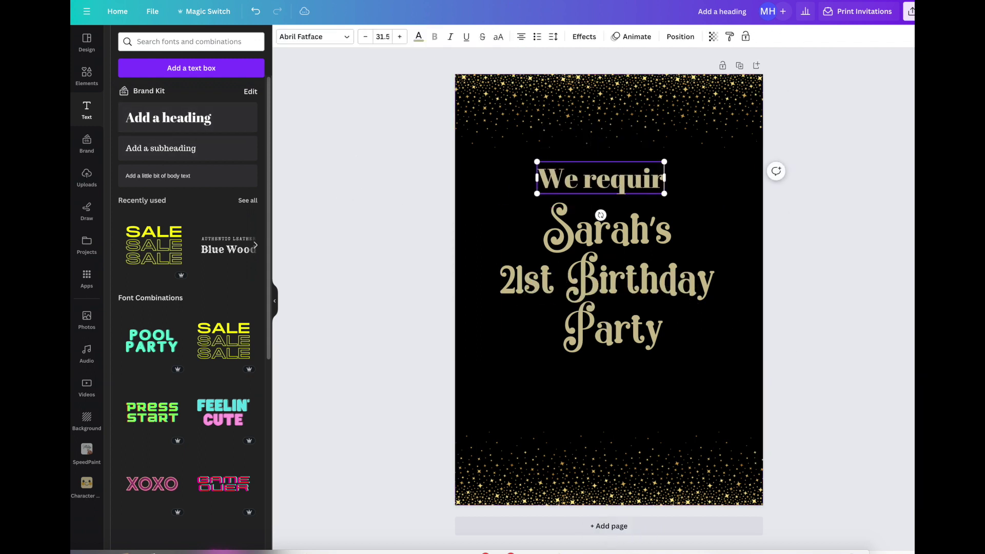
pyautogui.write('e your presence at')
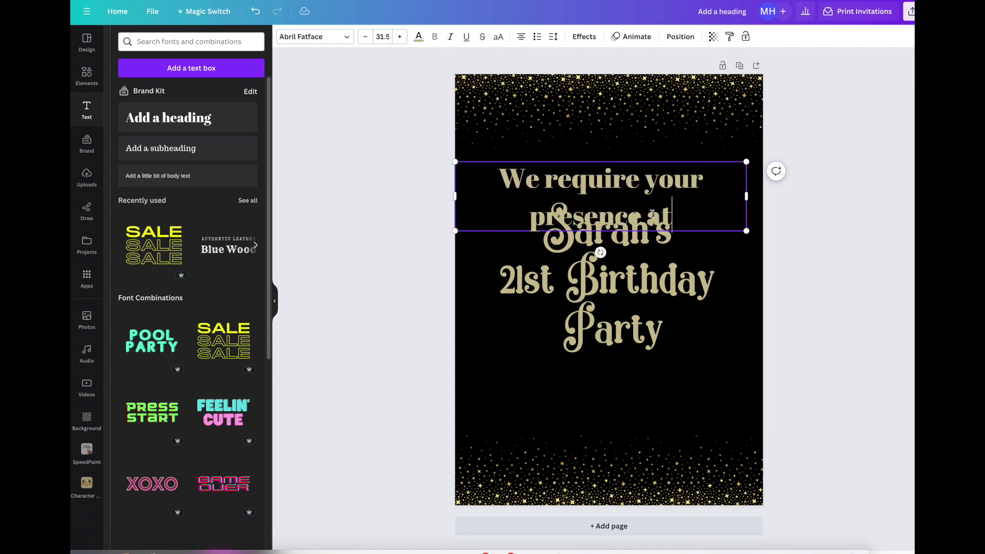
# - Set the line's spacing to 0.91, shrink its font three steps, and place it above the title
pyautogui.moveTo(652, 213); pyautogui.dragTo(507, 136)
pyautogui.click(552, 38)
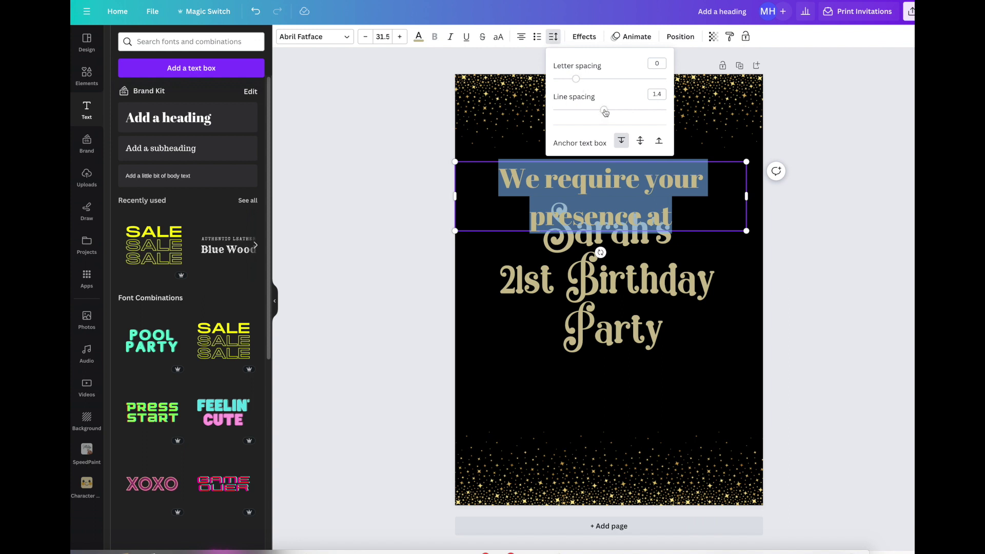
pyautogui.moveTo(604, 110); pyautogui.dragTo(577, 112)
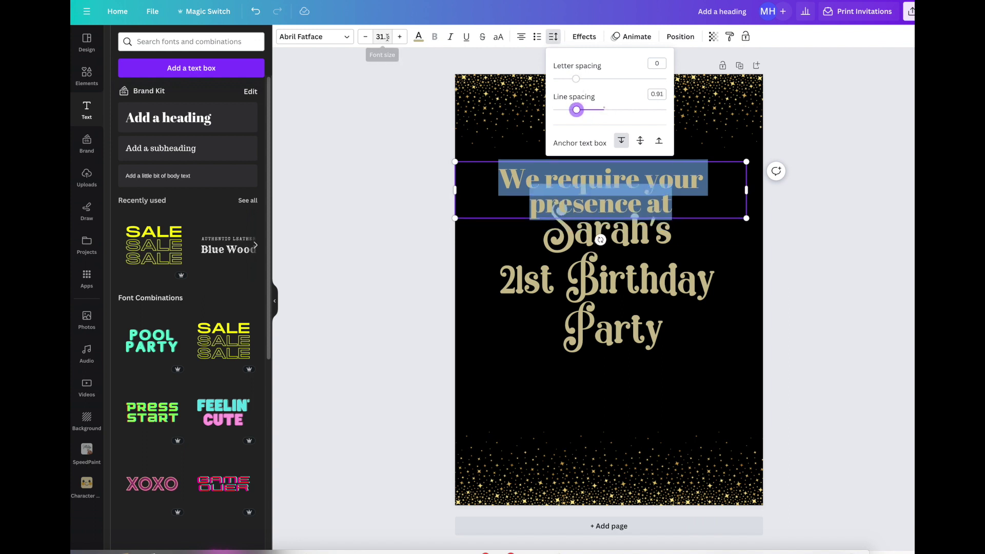
pyautogui.click(365, 37)
pyautogui.click(365, 37)
pyautogui.click(365, 37)
pyautogui.click(365, 37)
pyautogui.click(365, 37)
pyautogui.click(365, 37)
pyautogui.click(364, 37)
pyautogui.click(365, 37)
pyautogui.click(364, 37)
pyautogui.click(365, 37)
pyautogui.click(364, 37)
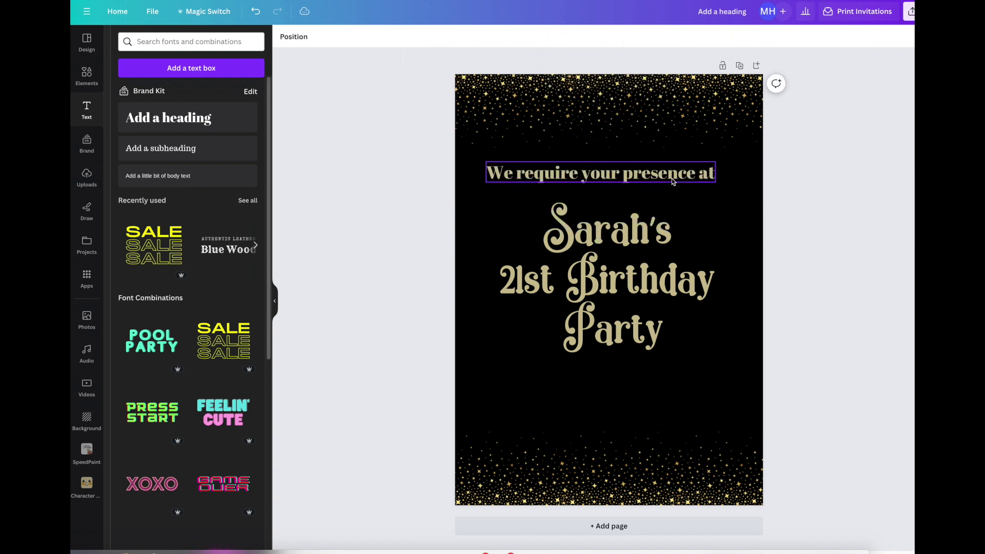
pyautogui.moveTo(672, 178); pyautogui.dragTo(623, 165)
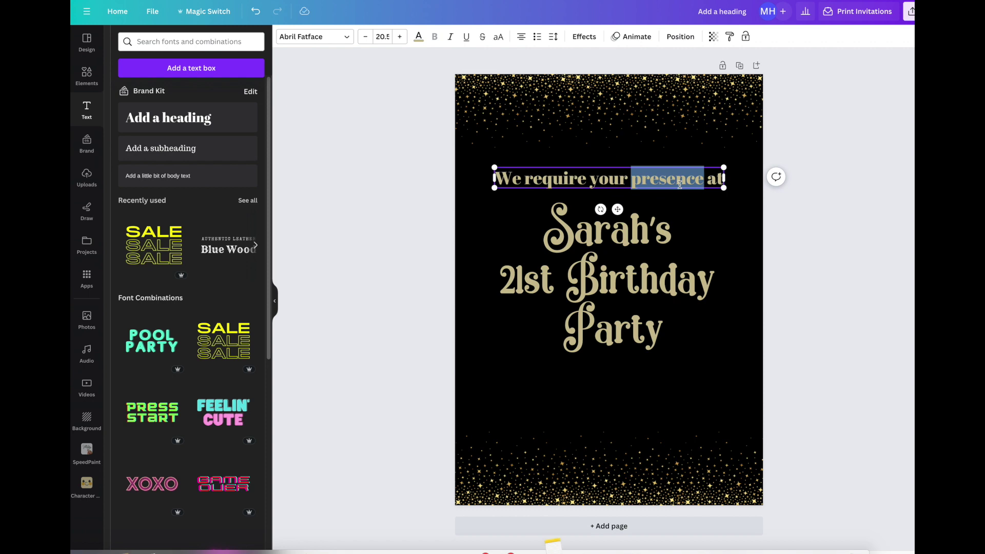
# - Set the line in Hardela script and centre it horizontally on the page
pyautogui.click(339, 37)
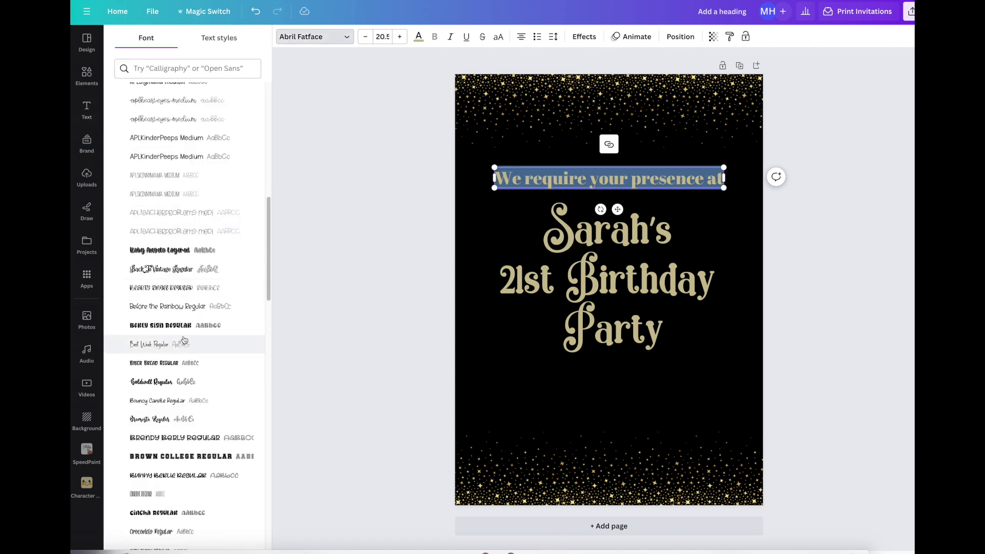
pyautogui.scroll(-8, 185, 341)
pyautogui.click(152, 386)
pyautogui.moveTo(717, 165); pyautogui.dragTo(763, 158)
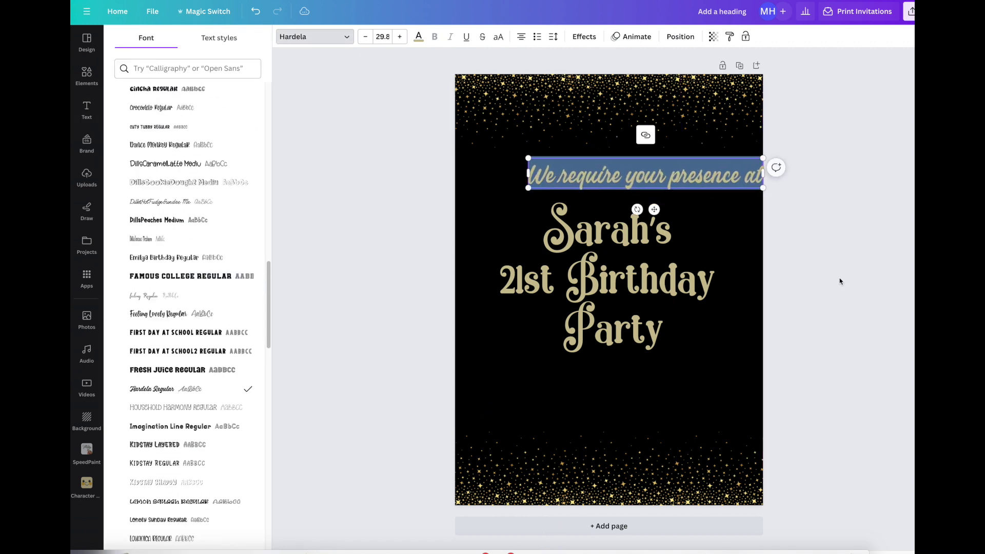
pyautogui.click(780, 248)
pyautogui.moveTo(677, 180); pyautogui.dragTo(641, 180)
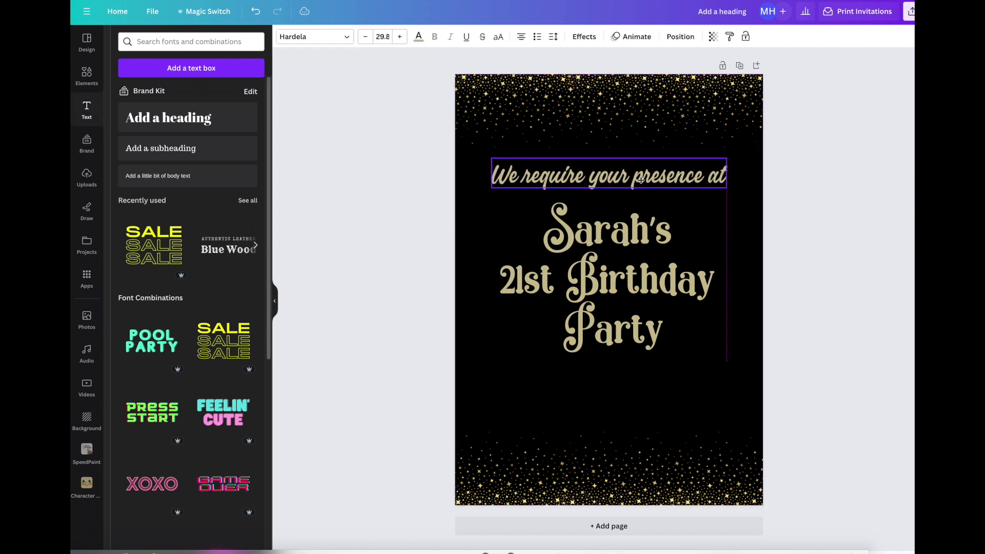
pyautogui.click(169, 117)
# - Move the new heading to the lower right and type the three-line venue address
pyautogui.moveTo(665, 289); pyautogui.dragTo(718, 421)
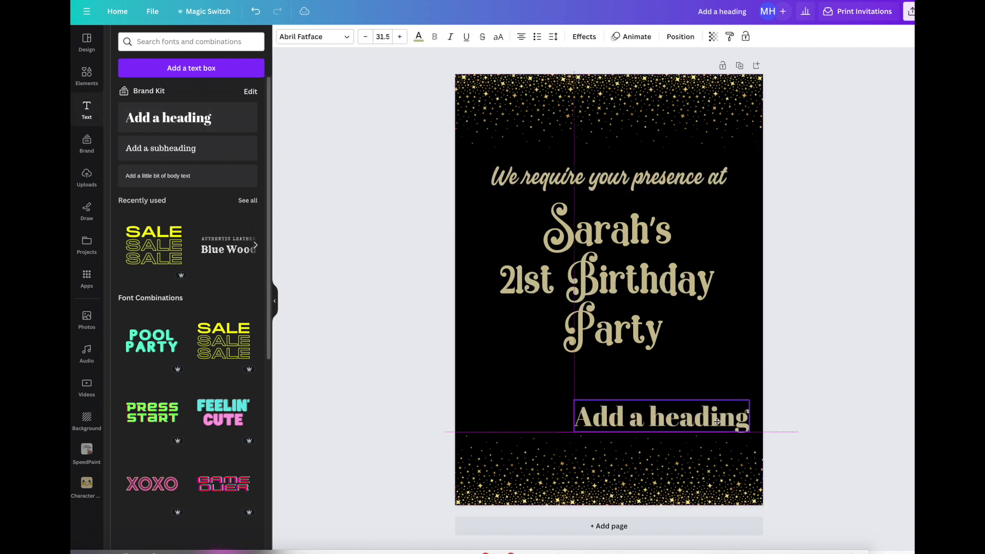
pyautogui.doubleClick(717, 421)
pyautogui.press('BackSpace')
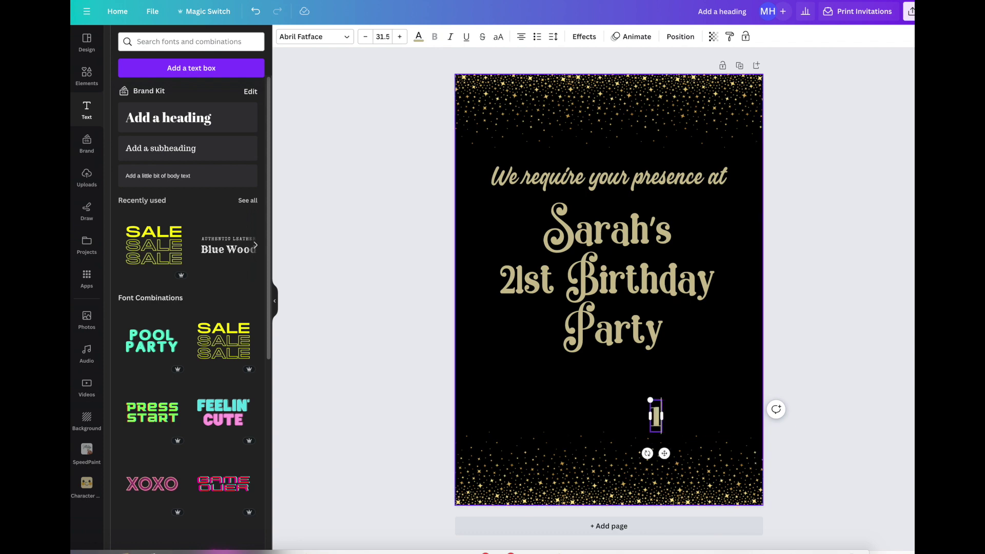
pyautogui.write('123 Cen')
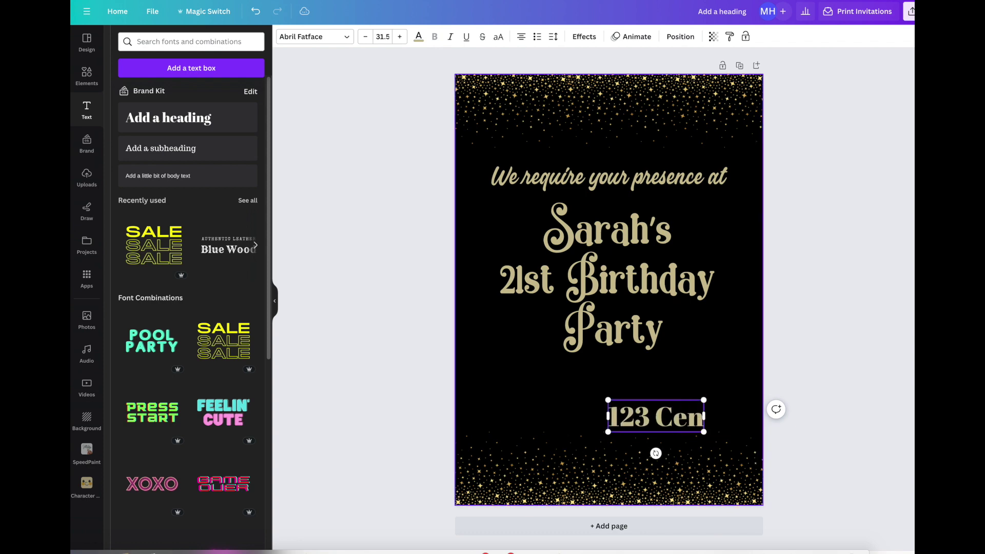
pyautogui.write('tral AveBluff Lane')
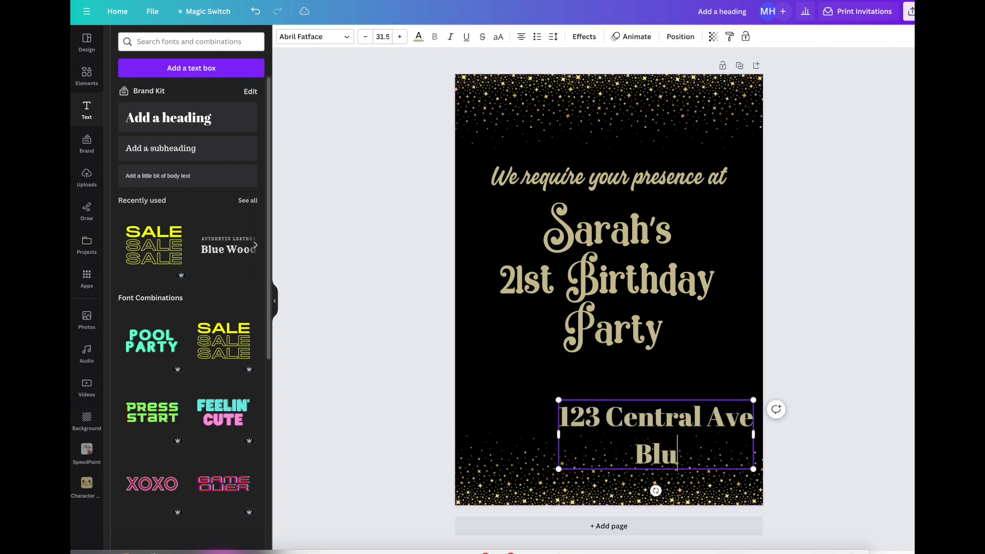
pyautogui.press('BackSpace')
pyautogui.press('BackSpace')
pyautogui.press('BackSpace')
pyautogui.press('BackSpace')
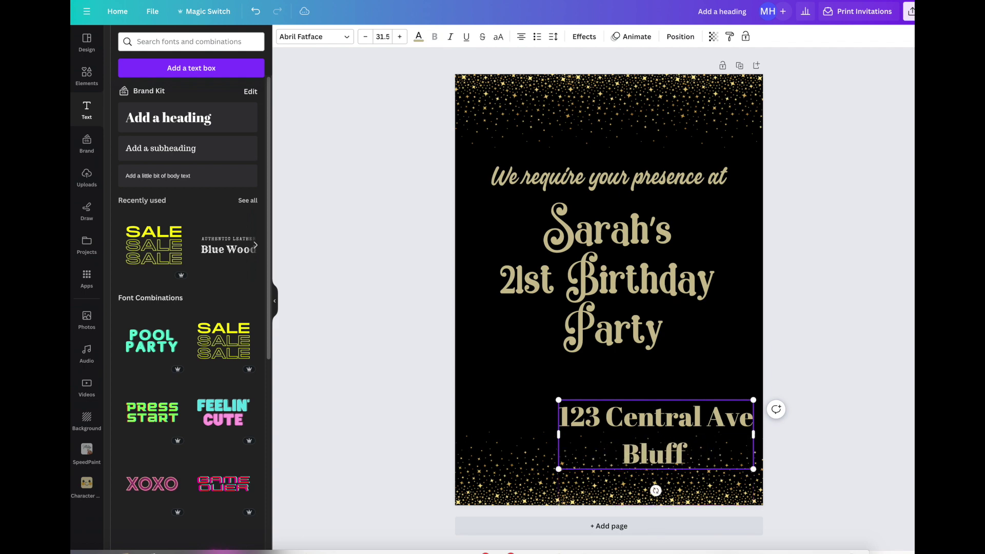
pyautogui.write('Terrace')
pyautogui.press('Return')
pyautogui.write('Napier')
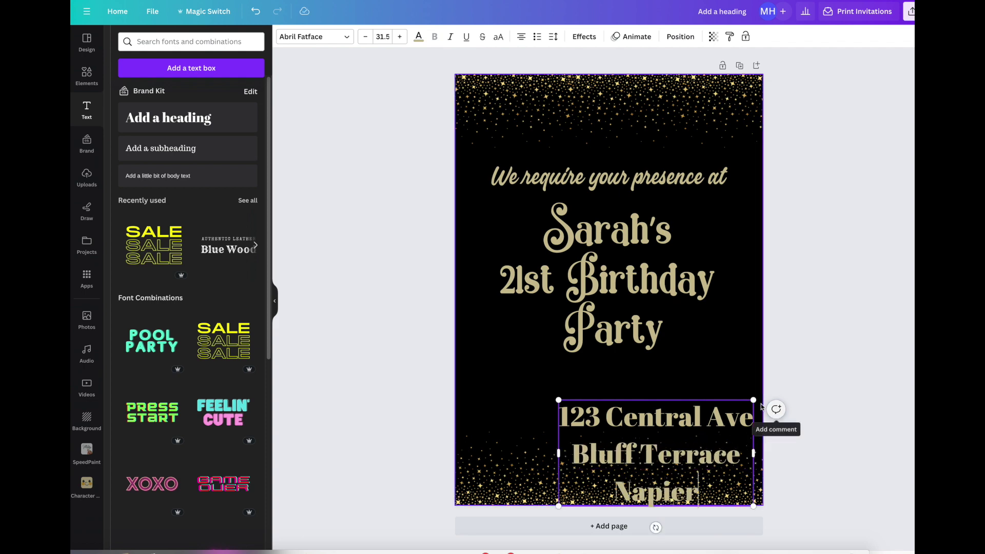
# - Shrink the address text box and set the address in Hardela Regular
pyautogui.moveTo(753, 400); pyautogui.dragTo(641, 392)
pyautogui.doubleClick(726, 452)
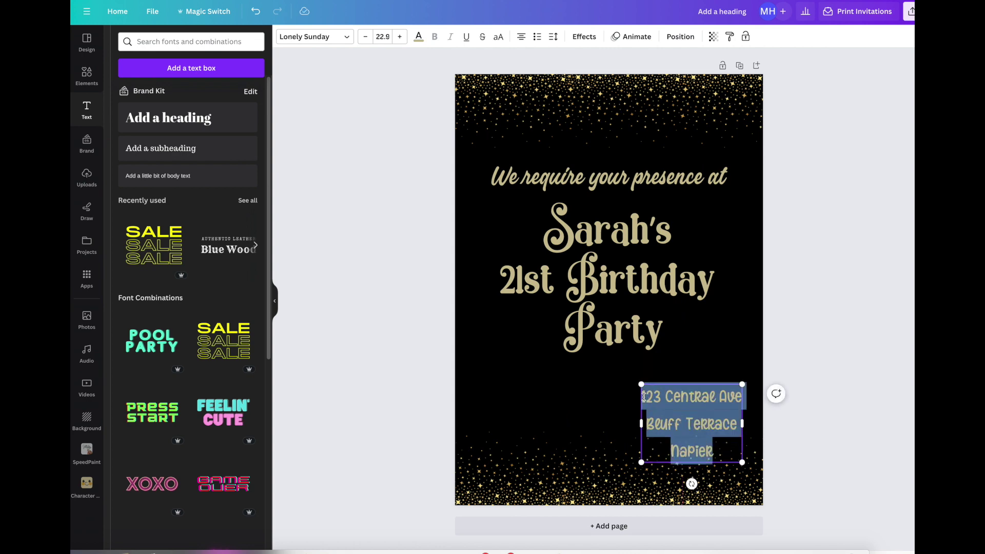
pyautogui.click(338, 37)
pyautogui.click(170, 88)
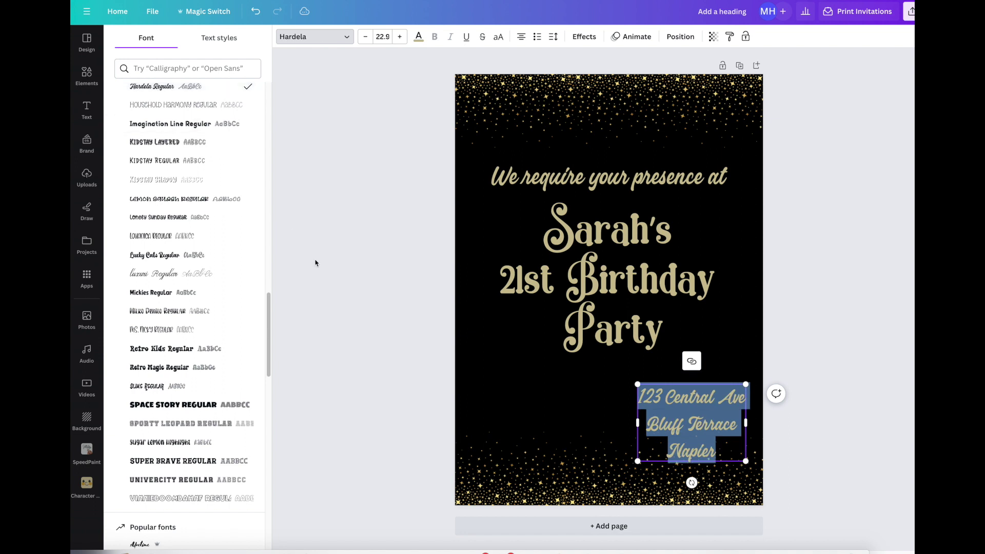
pyautogui.click(811, 328)
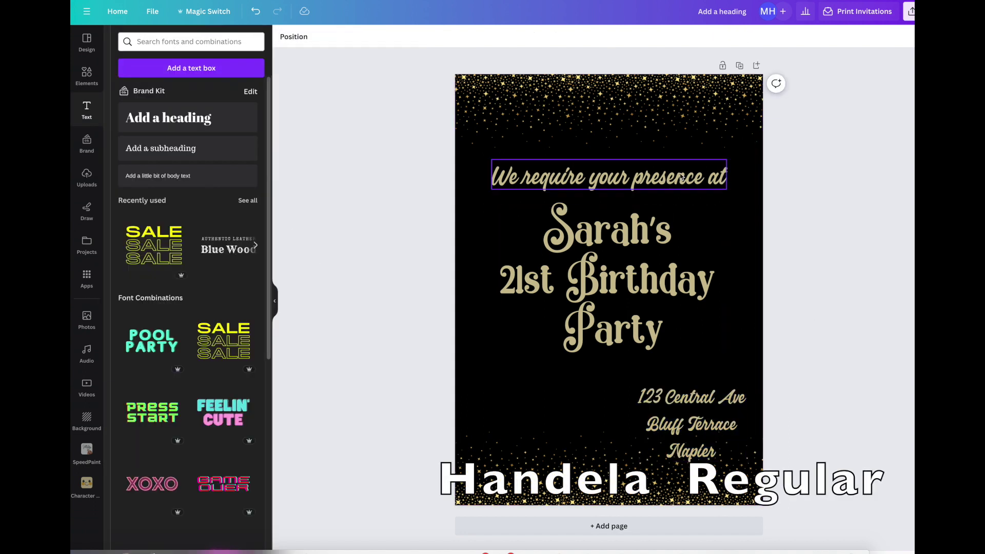
# - Add a 'No presents please' text box at the lower left of the invitation and shrink it slightly
pyautogui.click(193, 150)
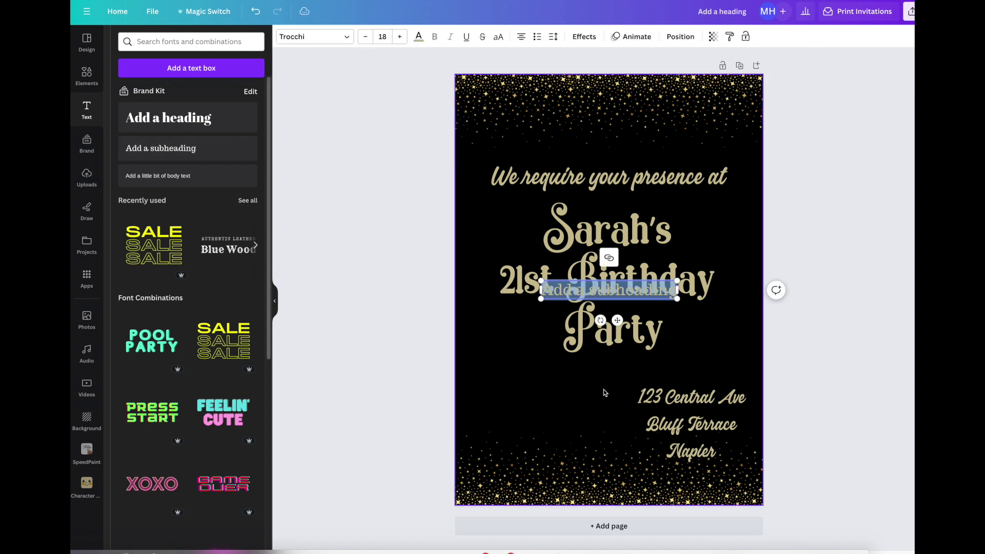
pyautogui.moveTo(636, 299); pyautogui.dragTo(521, 414)
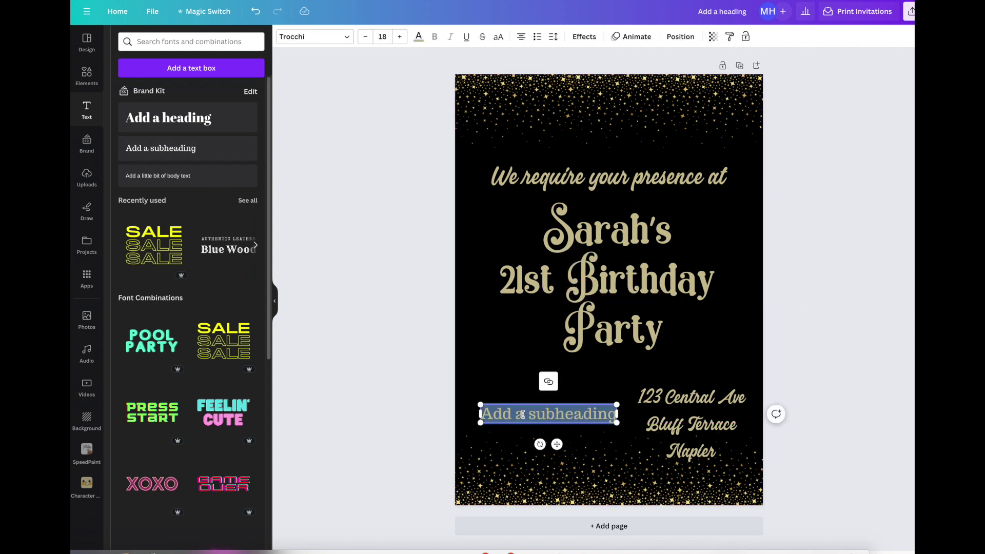
pyautogui.write('No presents please')
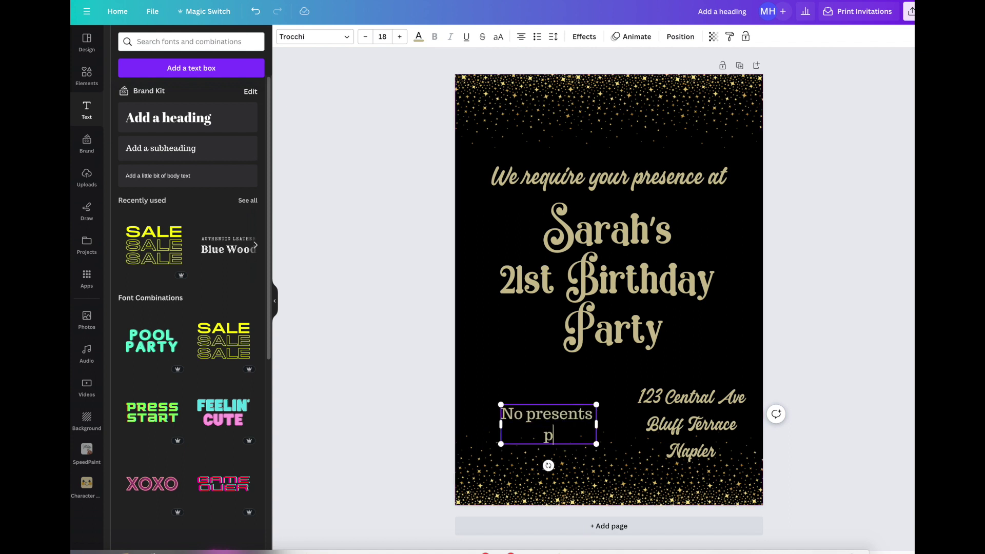
pyautogui.click(766, 469)
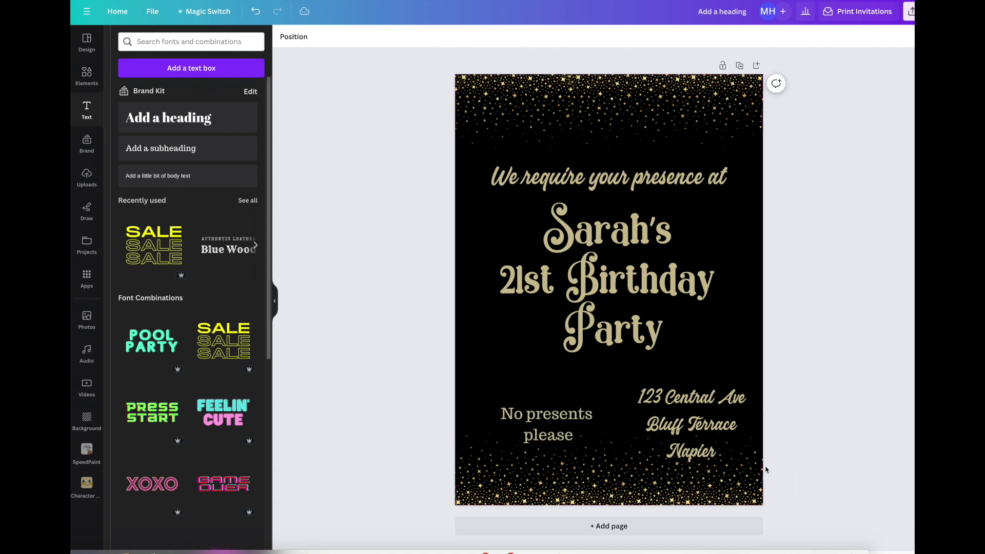
pyautogui.click(560, 431)
pyautogui.moveTo(497, 402); pyautogui.dragTo(512, 420)
# - Make the 'No presents please' note text white
pyautogui.doubleClick(515, 428)
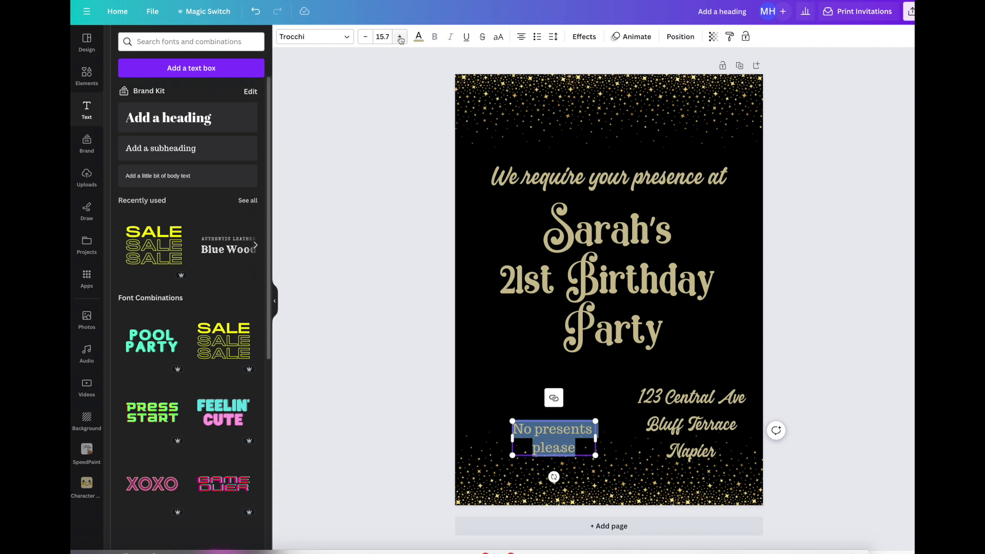
pyautogui.click(419, 36)
pyautogui.click(196, 96)
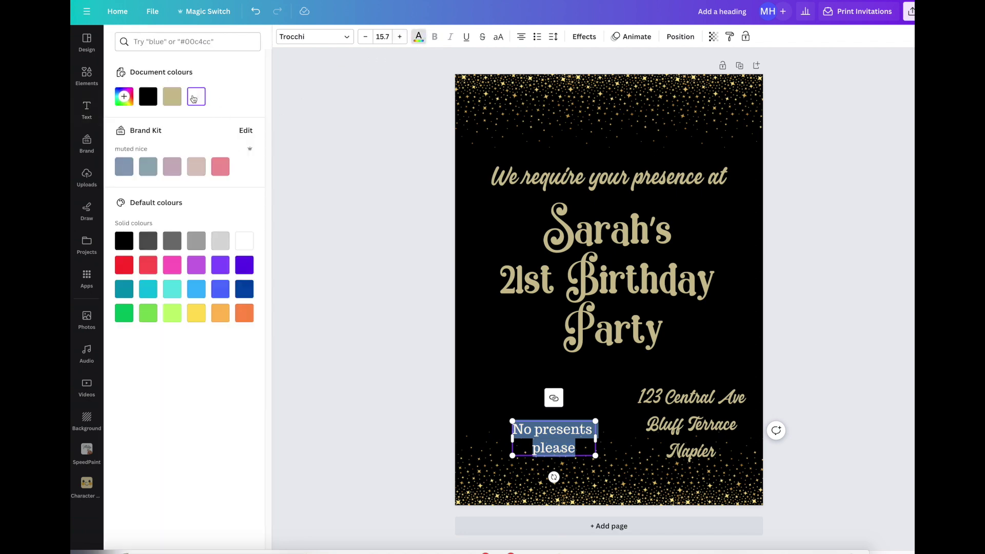
pyautogui.click(855, 318)
# - Nudge the Sarah's 21st Birthday Party title and 'We require your presence at' heading lower
pyautogui.moveTo(518, 229); pyautogui.dragTo(519, 233)
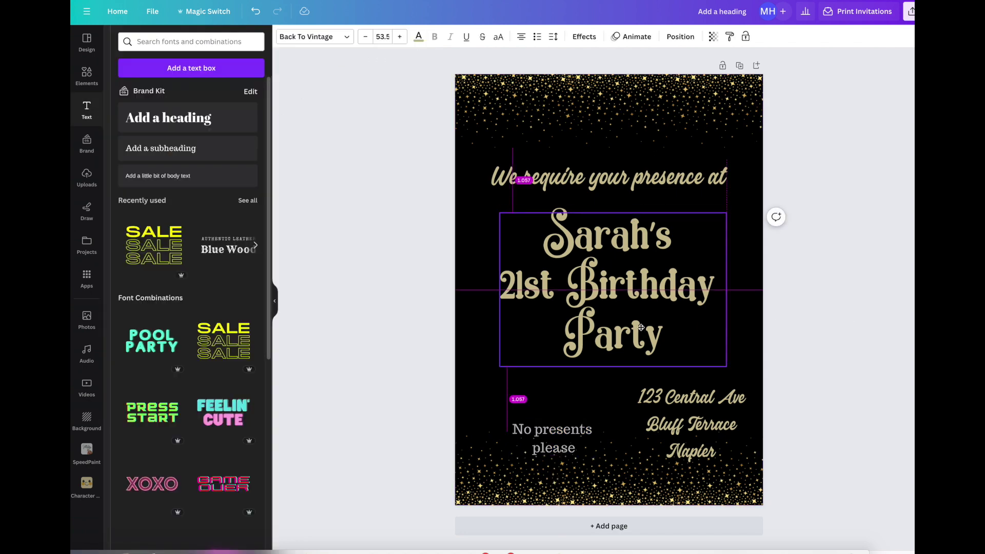
pyautogui.moveTo(700, 182); pyautogui.dragTo(700, 188)
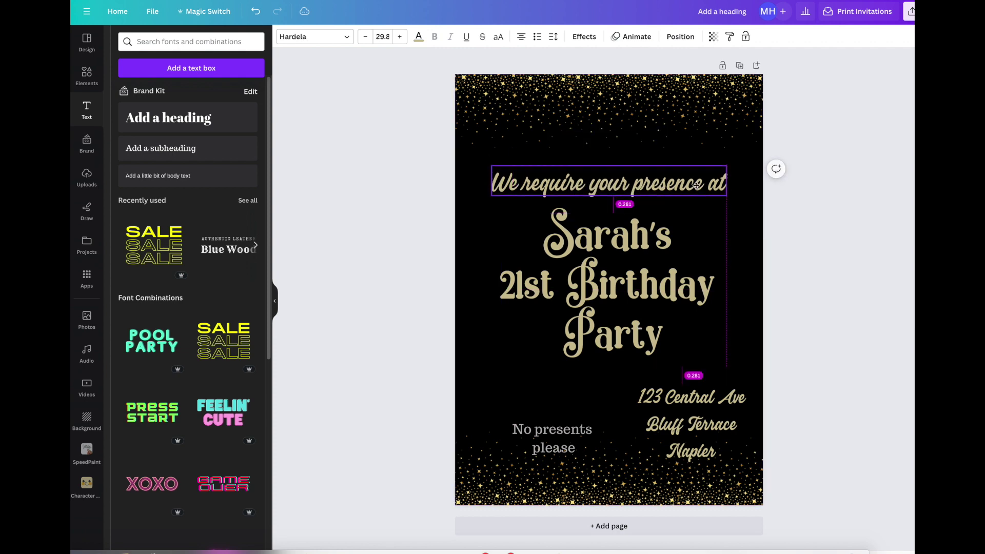
pyautogui.click(832, 353)
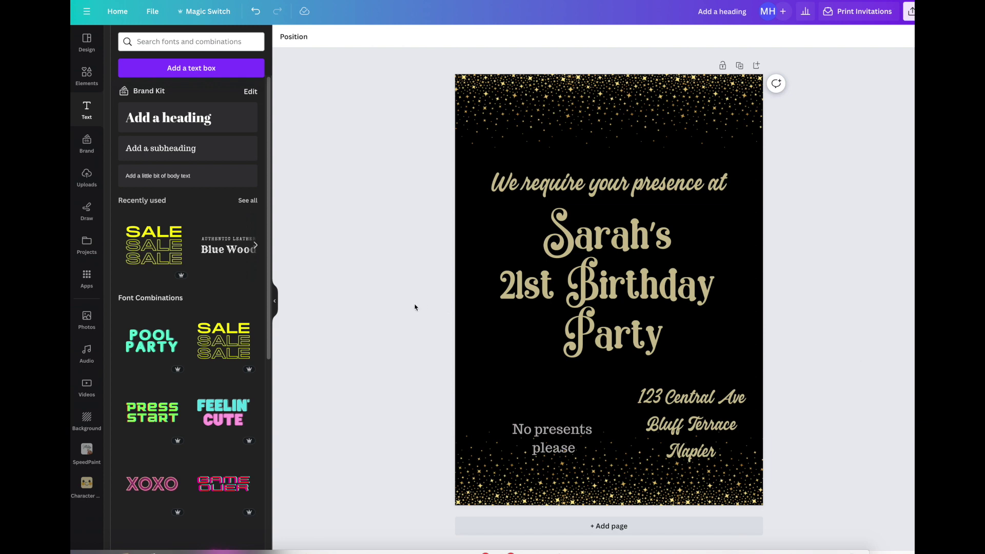
# - Search templates for 'invitation' and choose the black and gold birthday invitation to add as a page
pyautogui.click(88, 43)
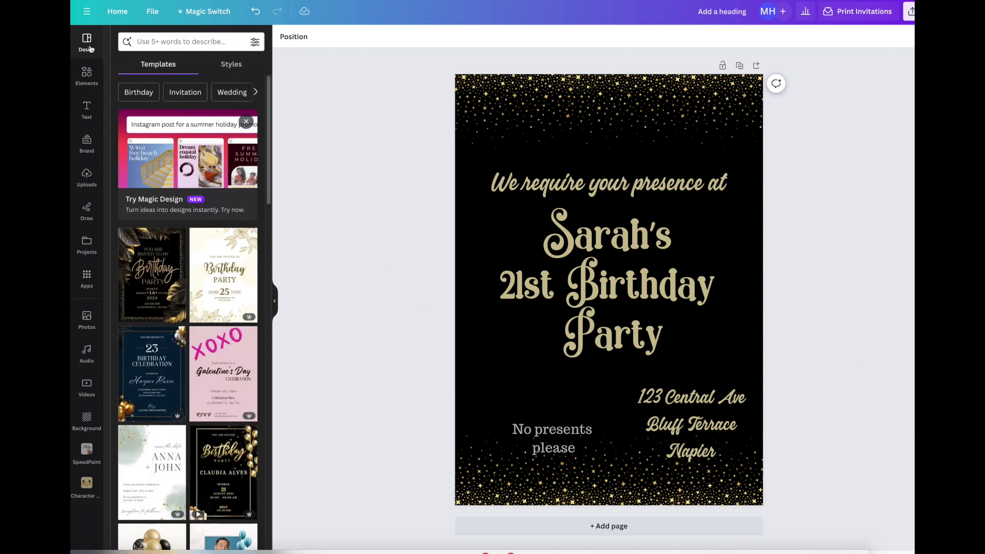
pyautogui.click(148, 44)
pyautogui.write('invitation')
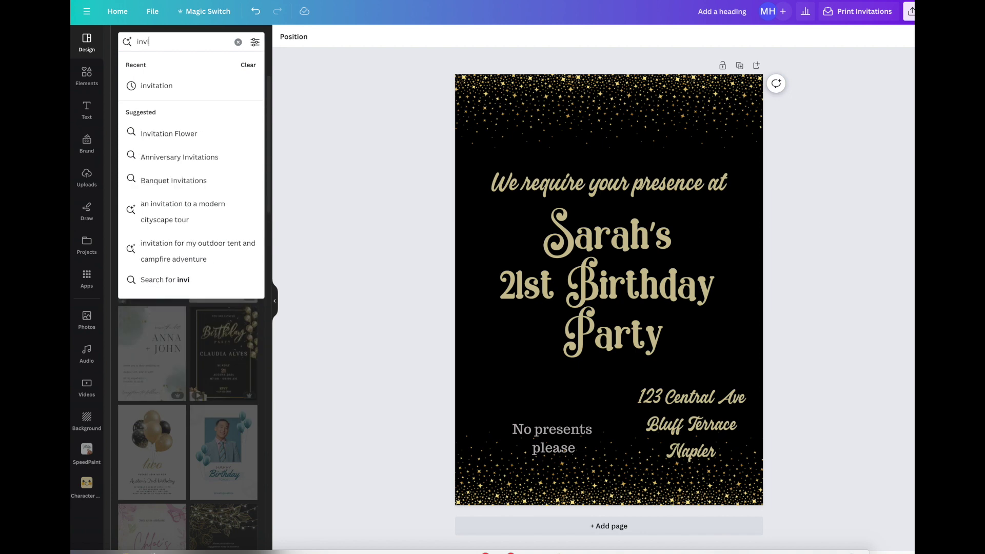
pyautogui.press('Return')
pyautogui.scroll(-6, 195, 231)
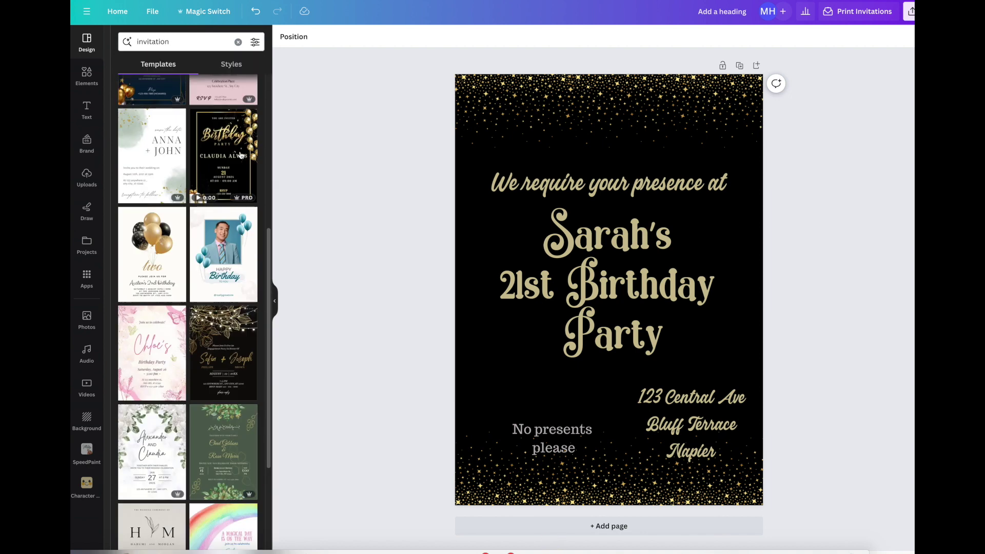
pyautogui.click(239, 144)
pyautogui.scroll(-3, 195, 231)
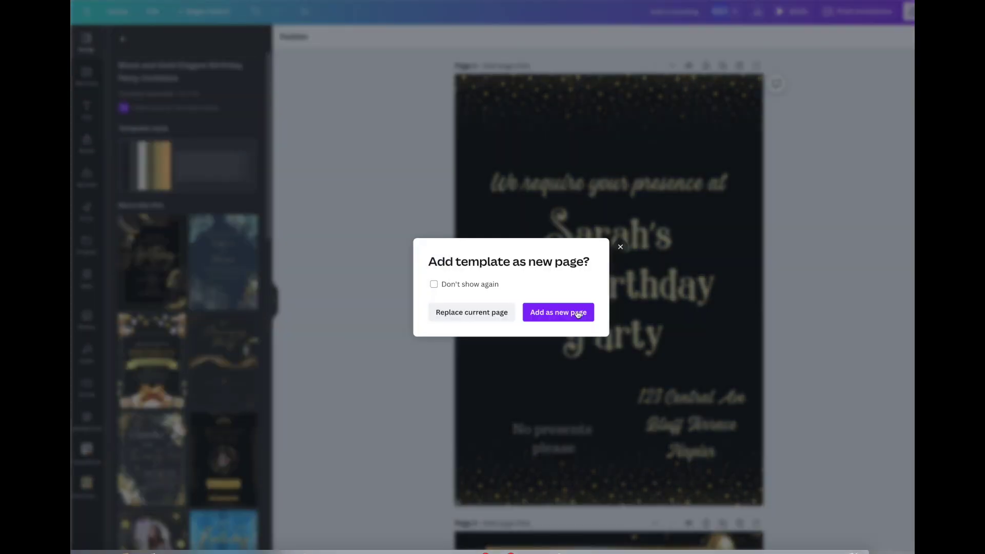
pyautogui.click(578, 313)
# - Copy the hanging gold ornaments from the template onto Page 1's right edge
pyautogui.click(649, 389)
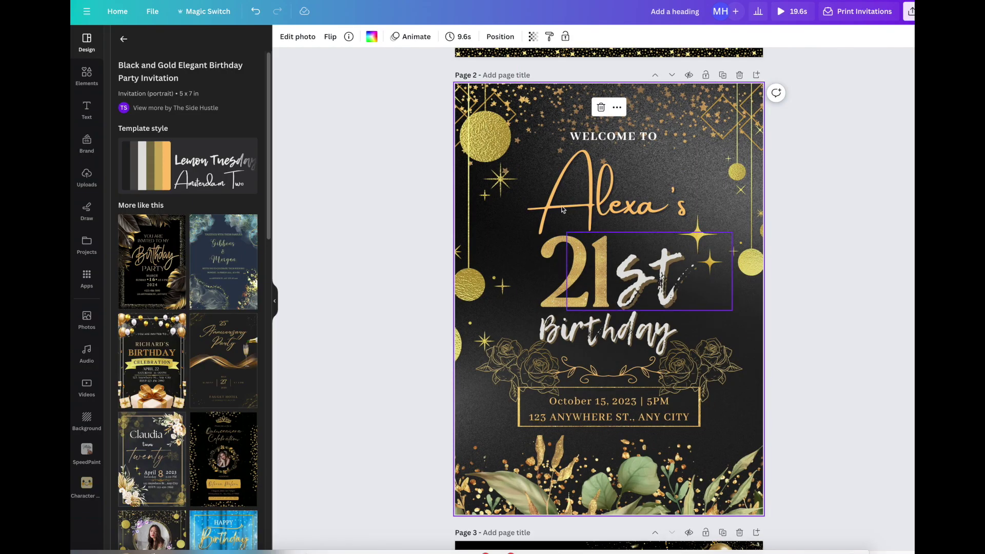
pyautogui.click(488, 145)
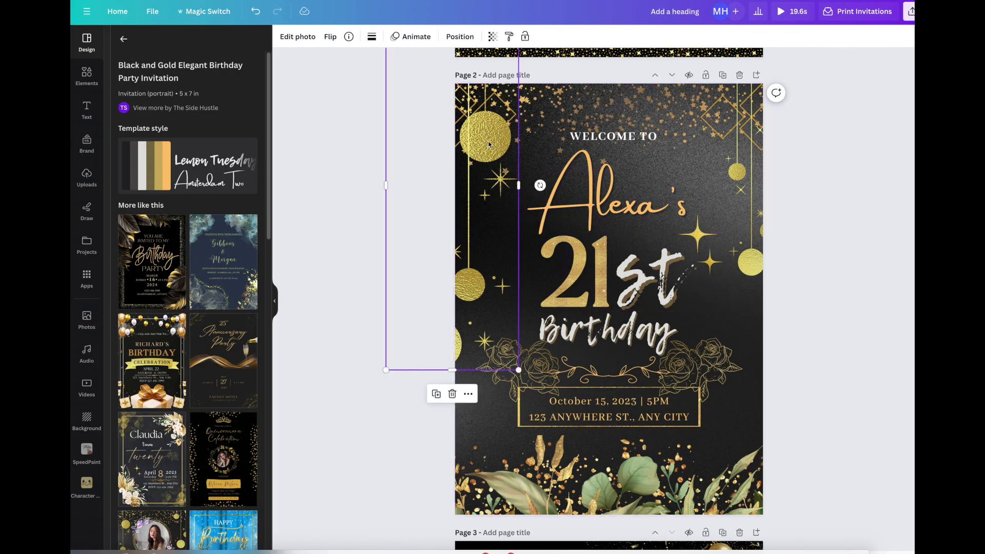
pyautogui.scroll(8, 535, 248)
pyautogui.hotkey('ctrl', 'v')
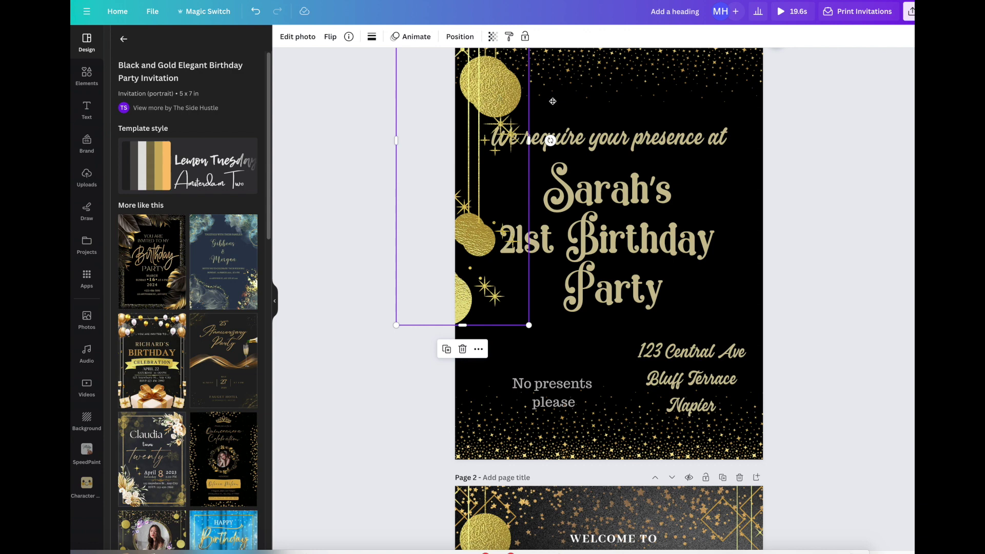
pyautogui.moveTo(490, 87); pyautogui.dragTo(792, 103)
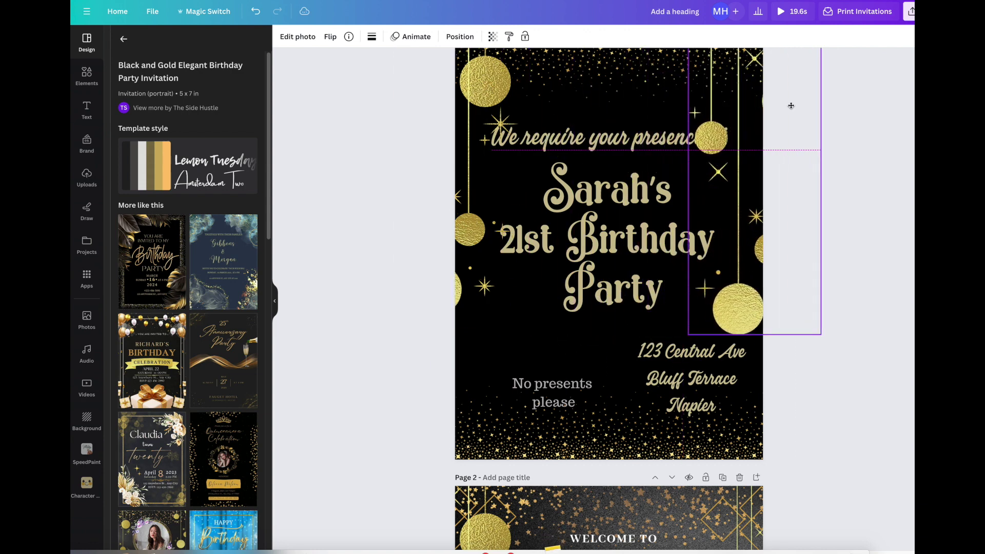
pyautogui.click(869, 374)
pyautogui.scroll(1, 814, 416)
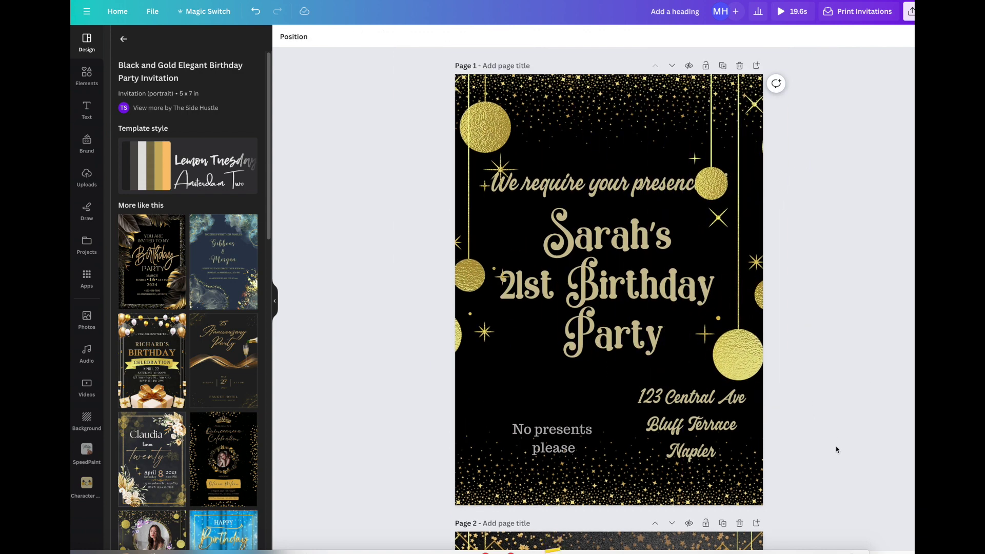
pyautogui.moveTo(750, 363); pyautogui.dragTo(765, 362)
pyautogui.click(801, 450)
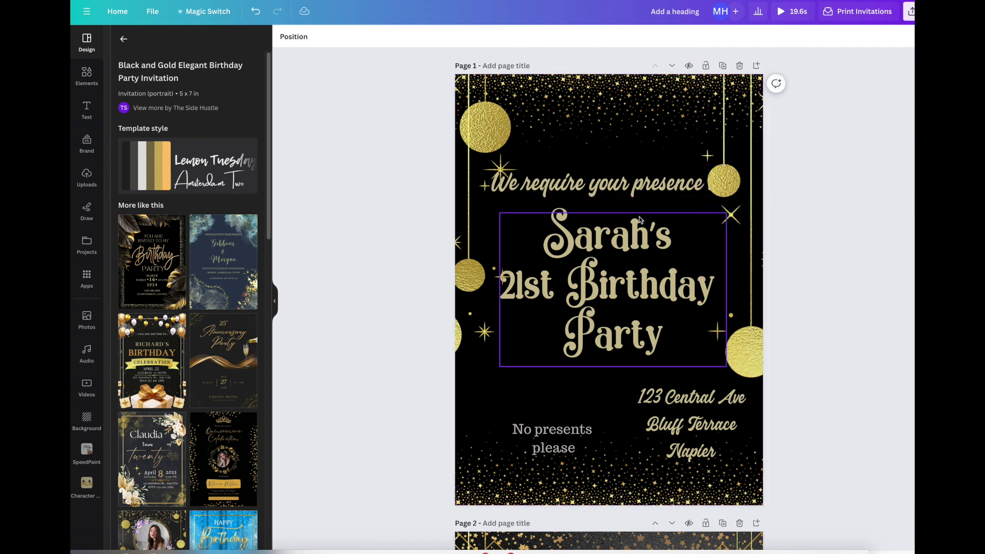
# - Shift the right ornaments down to uncover 'at', and move the address left and down
pyautogui.click(700, 174)
pyautogui.click(727, 126)
pyautogui.moveTo(727, 126); pyautogui.dragTo(730, 152)
pyautogui.click(689, 413)
pyautogui.moveTo(689, 413); pyautogui.dragTo(672, 422)
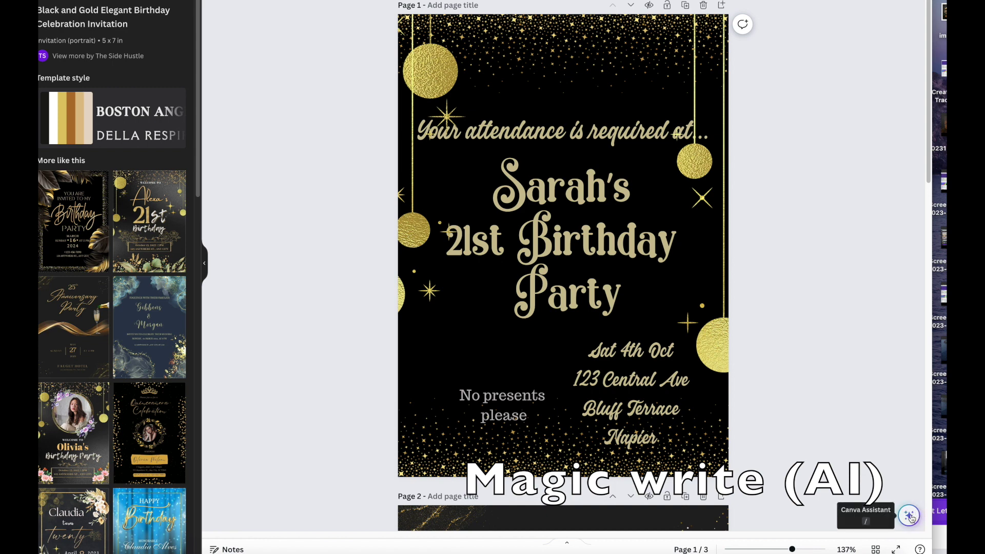
# - Use Magic Write Rewrite twice to reword the heading to 'Your presence is required at...'
pyautogui.click(574, 133)
pyautogui.doubleClick(573, 130)
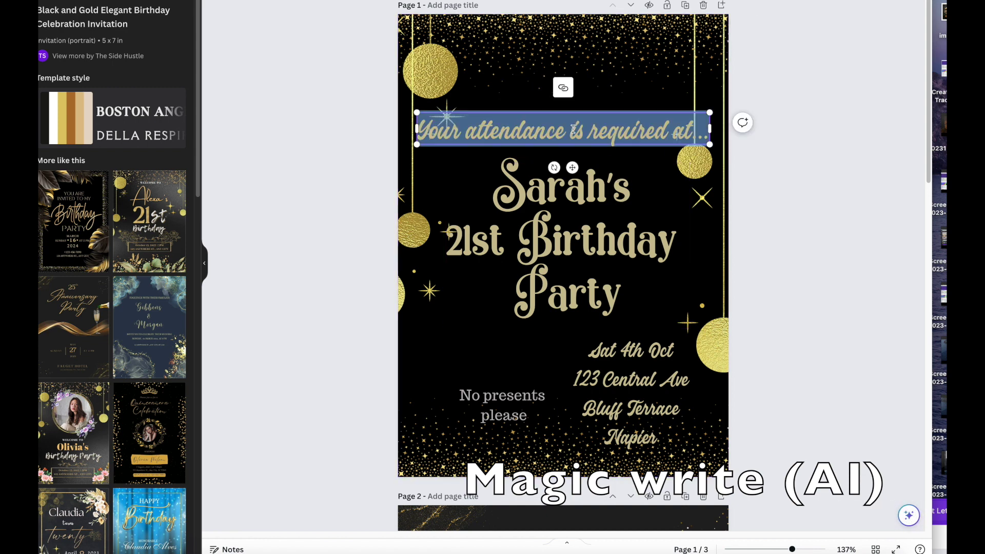
pyautogui.click(909, 516)
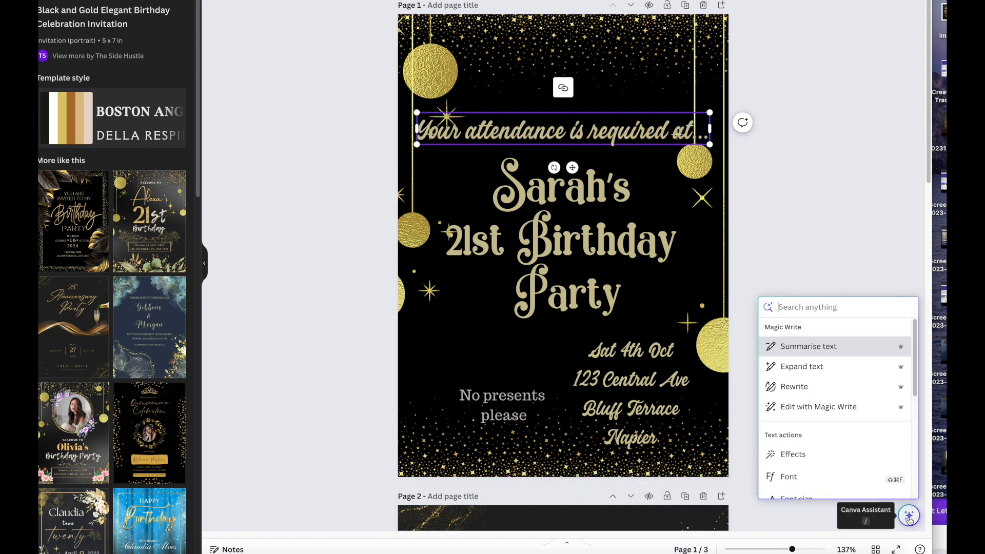
pyautogui.click(810, 391)
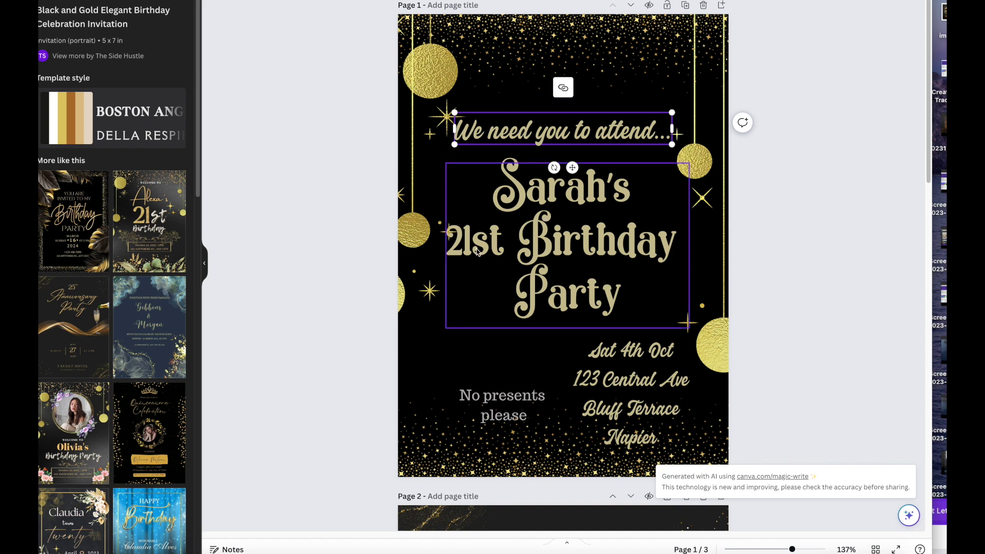
pyautogui.click(909, 515)
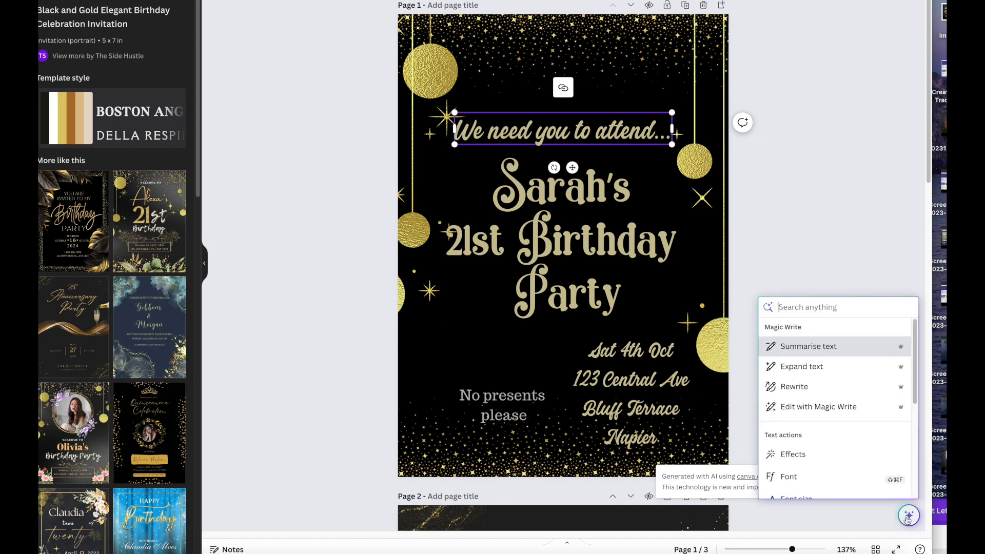
pyautogui.click(804, 388)
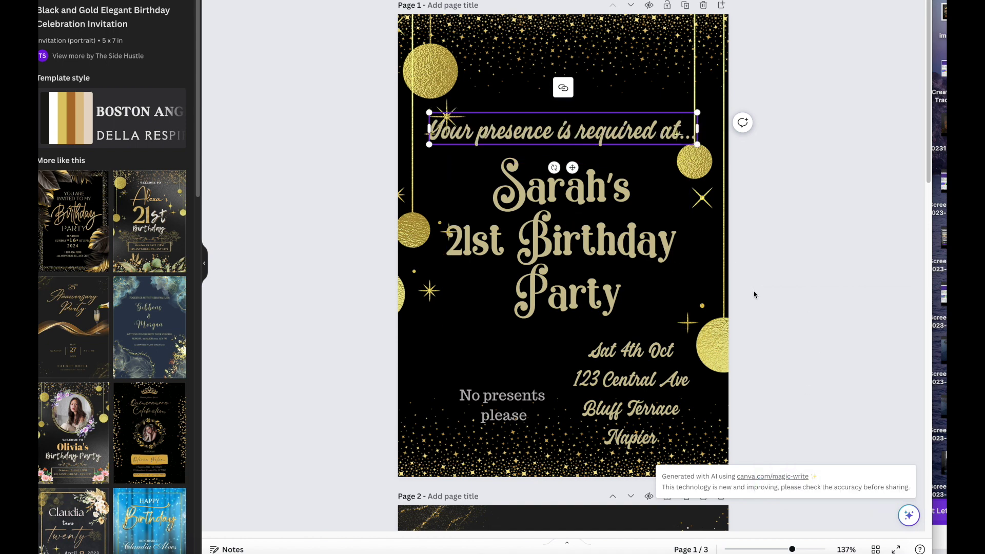
pyautogui.press('Tab')
# - AI-rewrite the gift note to 'Kindly refrain from bringing any gifts,' then shrink and reposition it
pyautogui.press('Return')
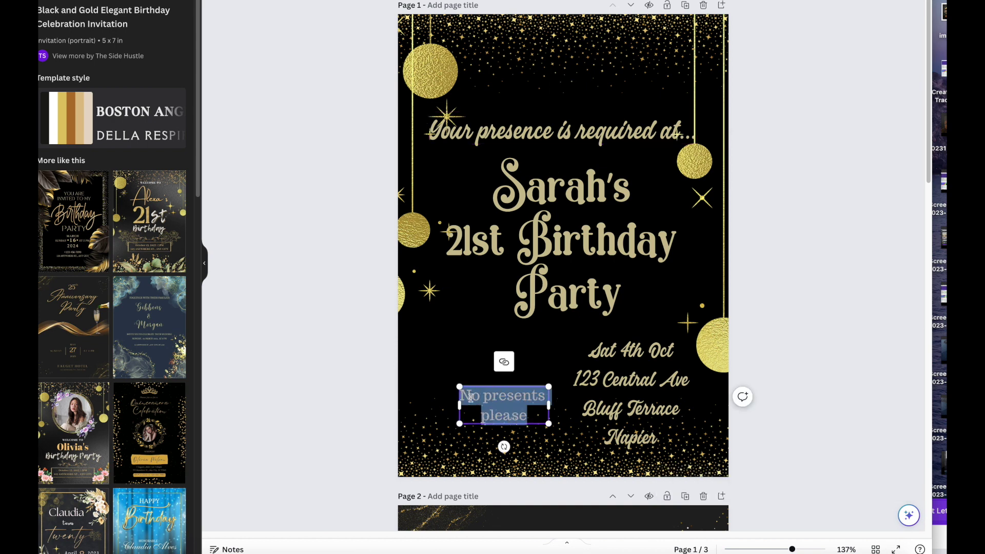
pyautogui.click(909, 515)
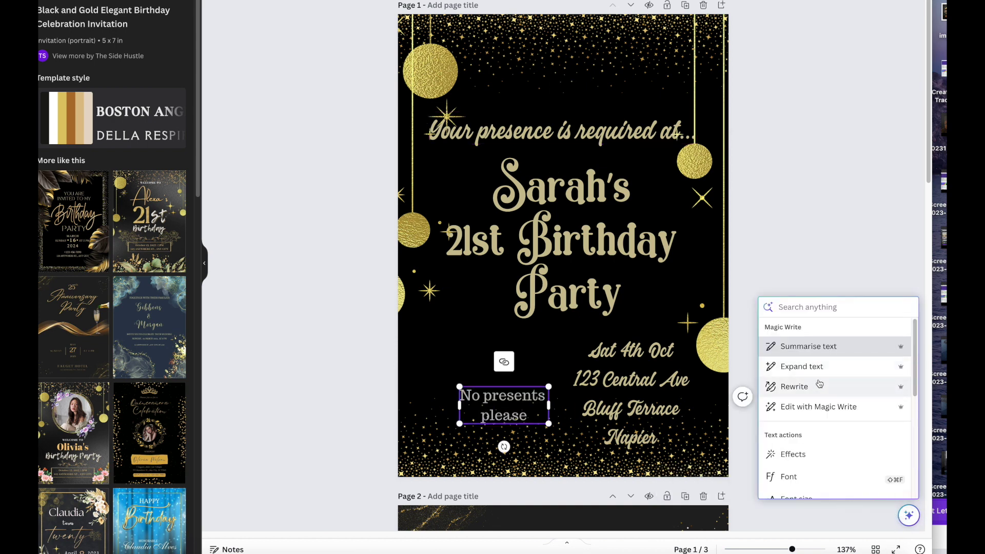
pyautogui.click(818, 386)
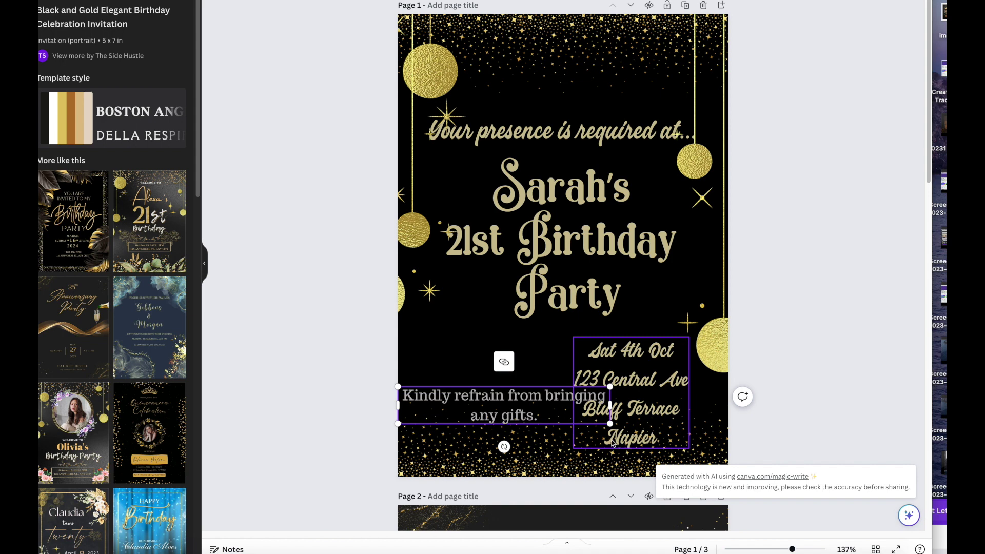
pyautogui.moveTo(608, 424); pyautogui.dragTo(515, 419)
pyautogui.click(781, 424)
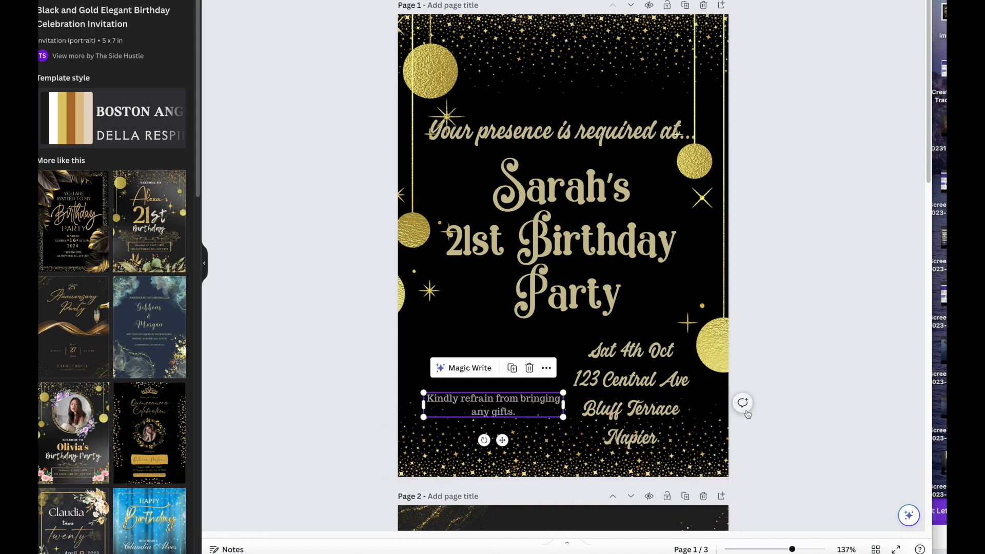
pyautogui.click(785, 419)
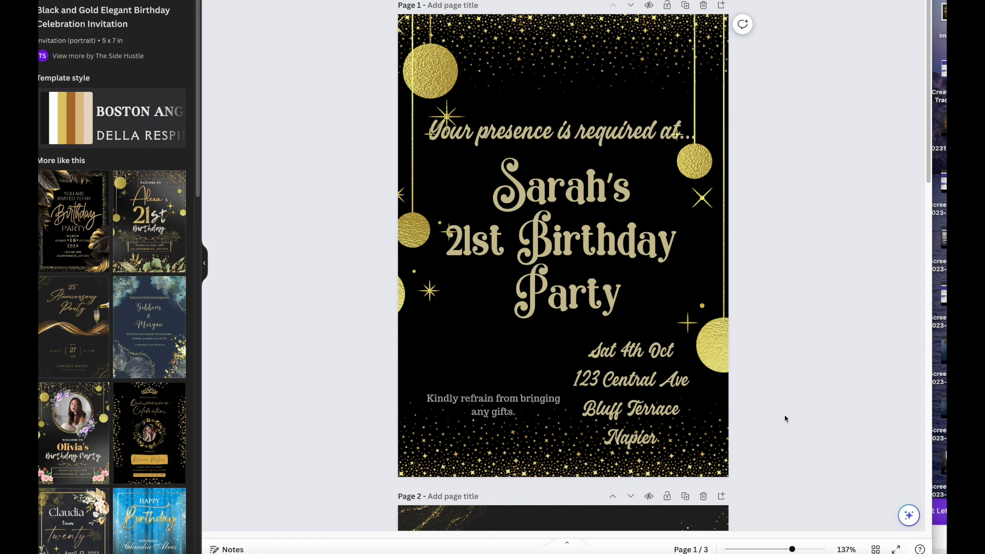
# - Lower the title slightly and the 'Your presence is required at...' heading about 20 px
pyautogui.moveTo(600, 285); pyautogui.dragTo(600, 294)
pyautogui.click(791, 319)
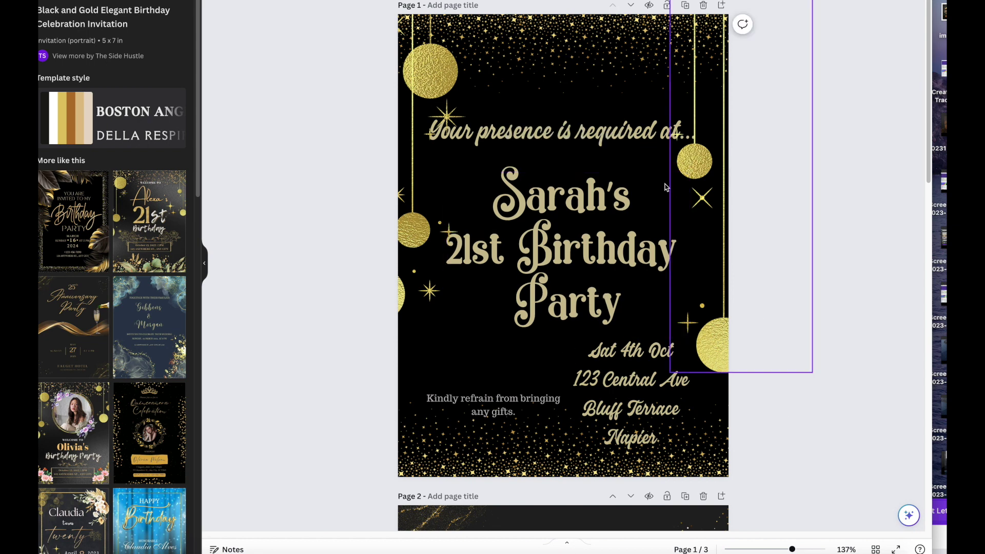
pyautogui.moveTo(695, 122); pyautogui.dragTo(677, 148)
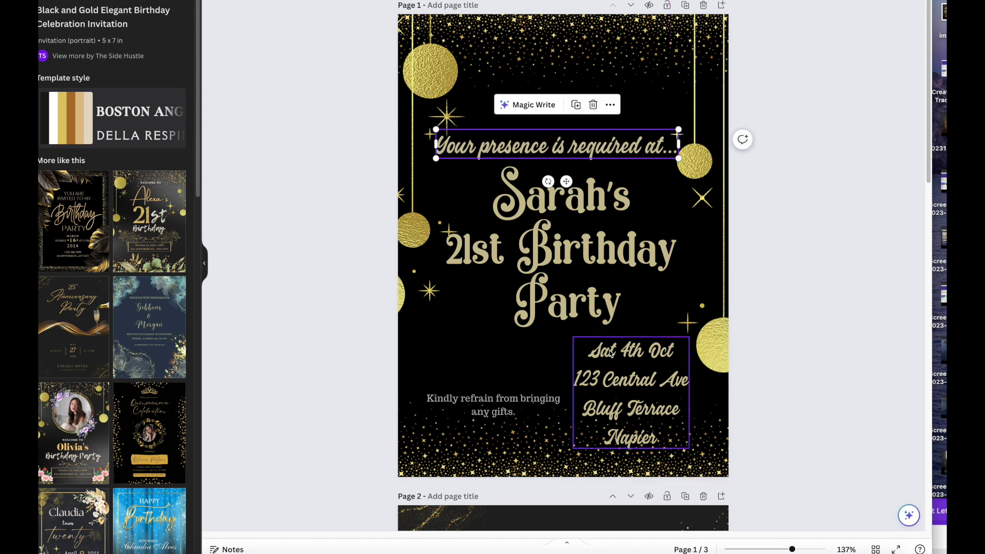
# - Set the address text's line spacing to 1.2
pyautogui.click(644, 426)
pyautogui.doubleClick(654, 436)
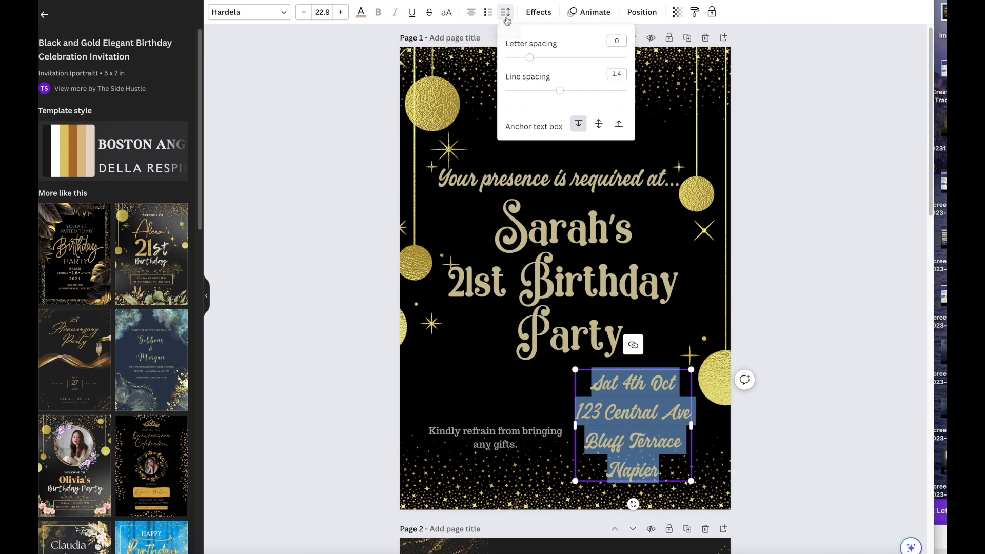
pyautogui.press('Left')
pyautogui.press('Left')
pyautogui.click(800, 342)
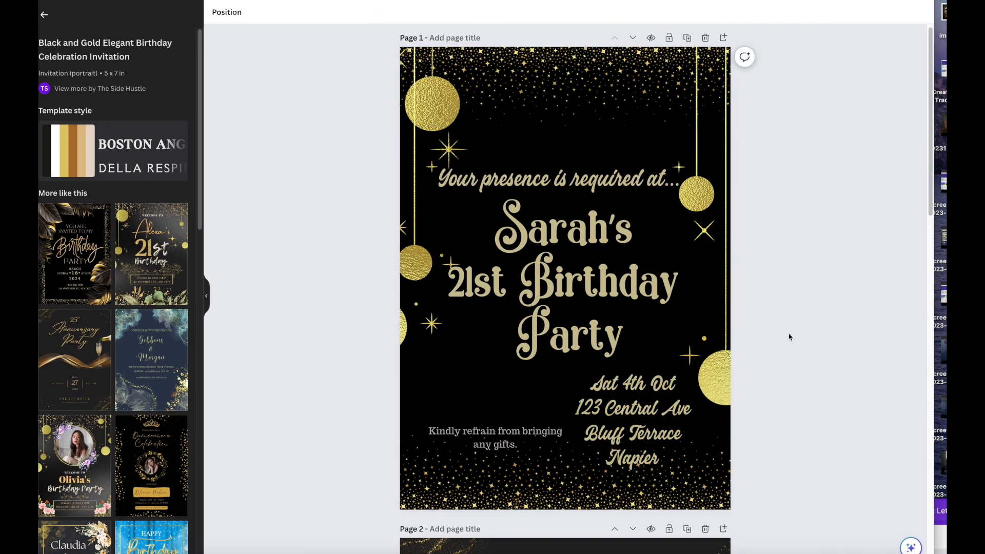
# - Move the heading up and narrow it so 'at...' wraps onto a second line
pyautogui.moveTo(586, 191); pyautogui.dragTo(576, 177)
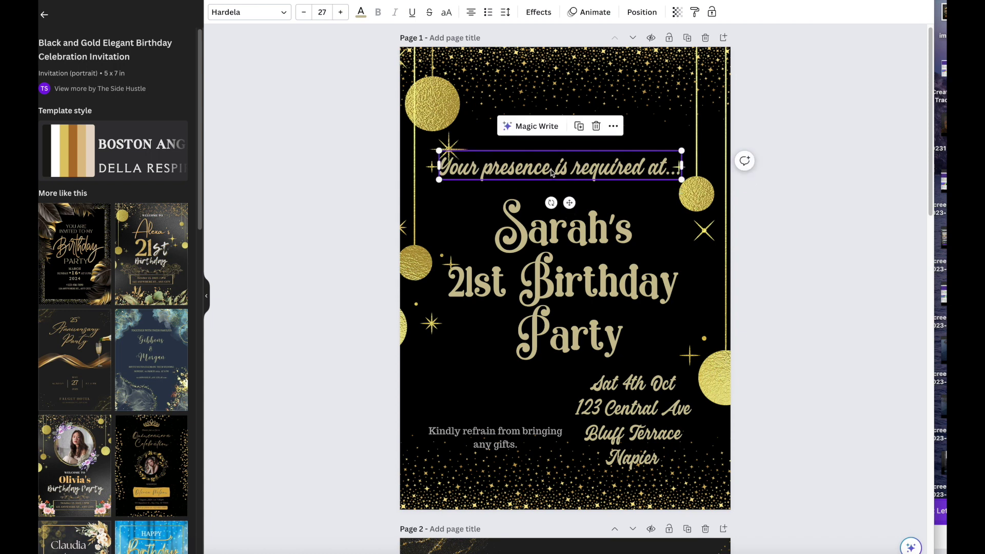
pyautogui.moveTo(682, 166)
pyautogui.mouseDown()
pyautogui.moveTo(619, 166)
pyautogui.moveTo(672, 155)
pyautogui.mouseUp()
pyautogui.click(774, 171)
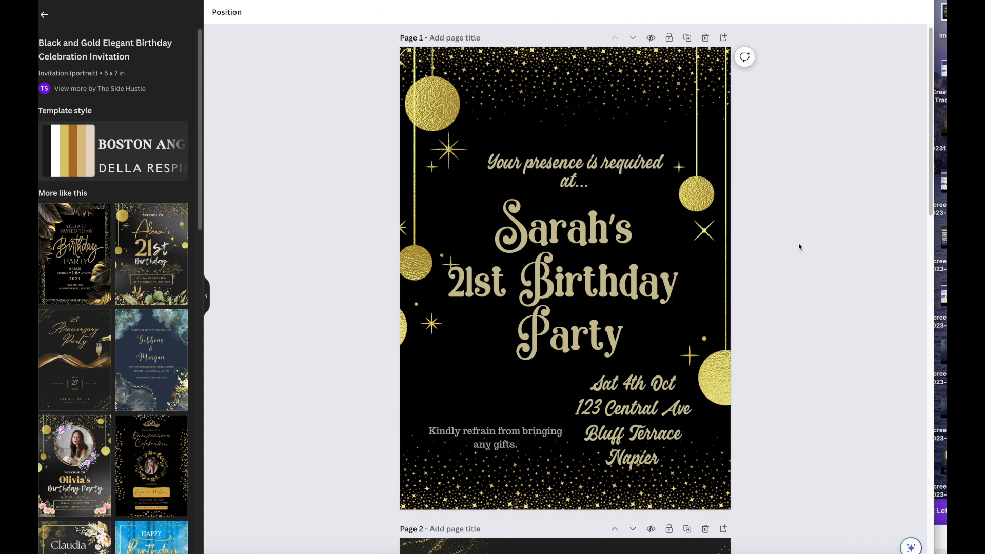